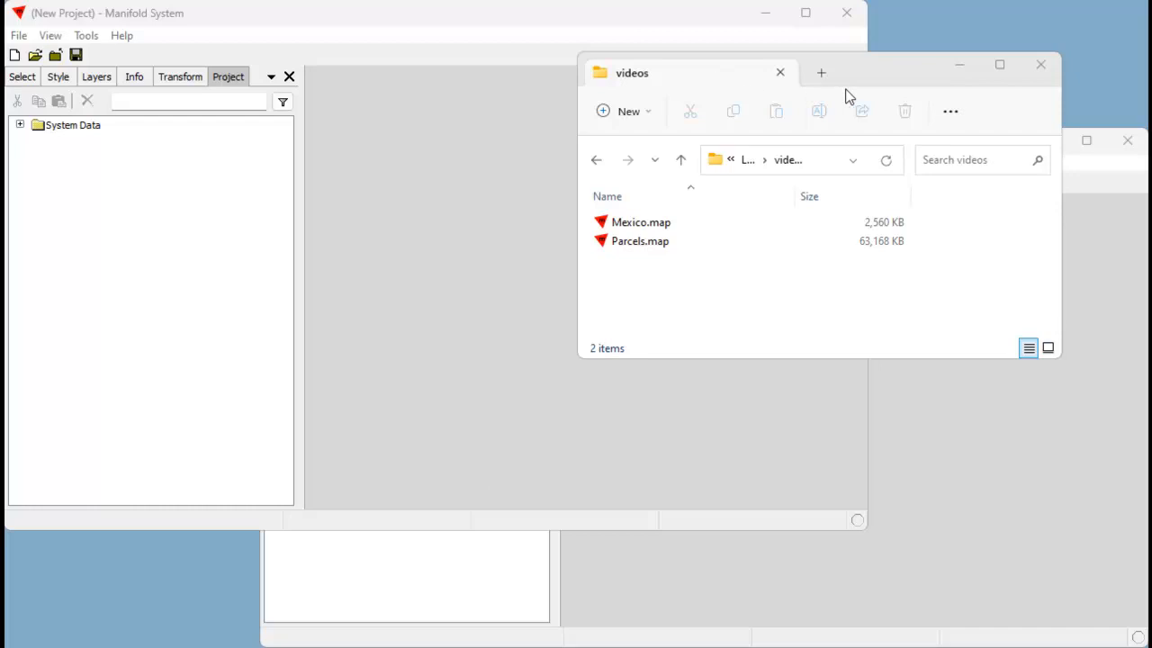
# Step: Load Mexico.map from the videos folder into the empty project, open its Map, and make the States layer active
pyautogui.click(686, 227)
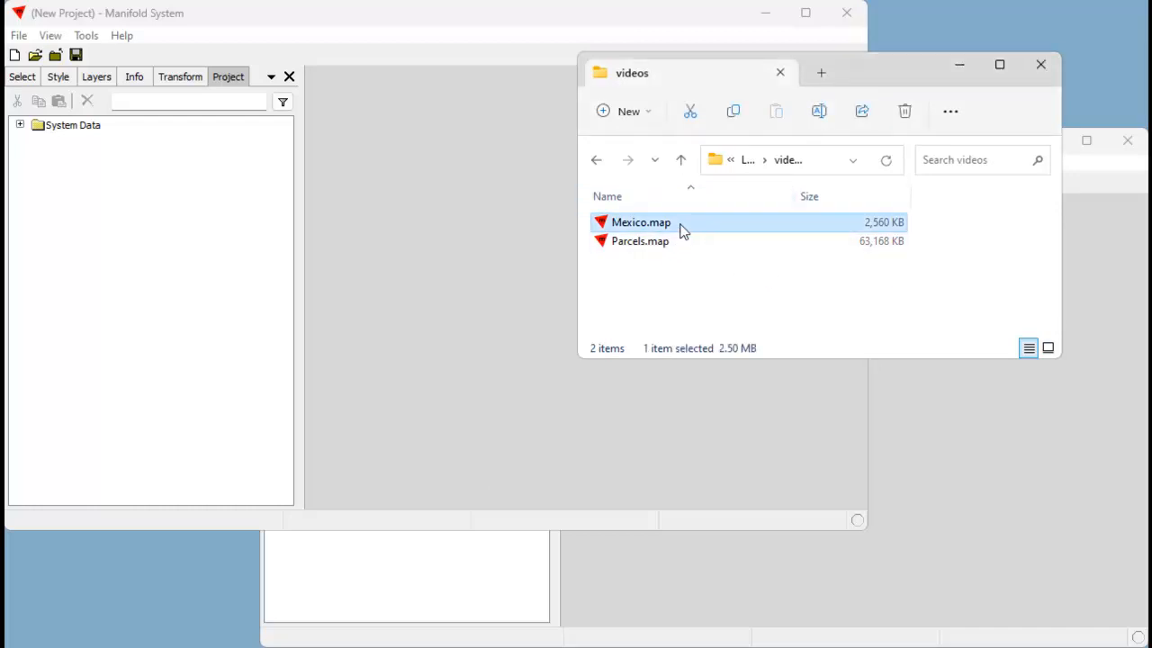
pyautogui.moveTo(687, 231); pyautogui.dragTo(128, 251)
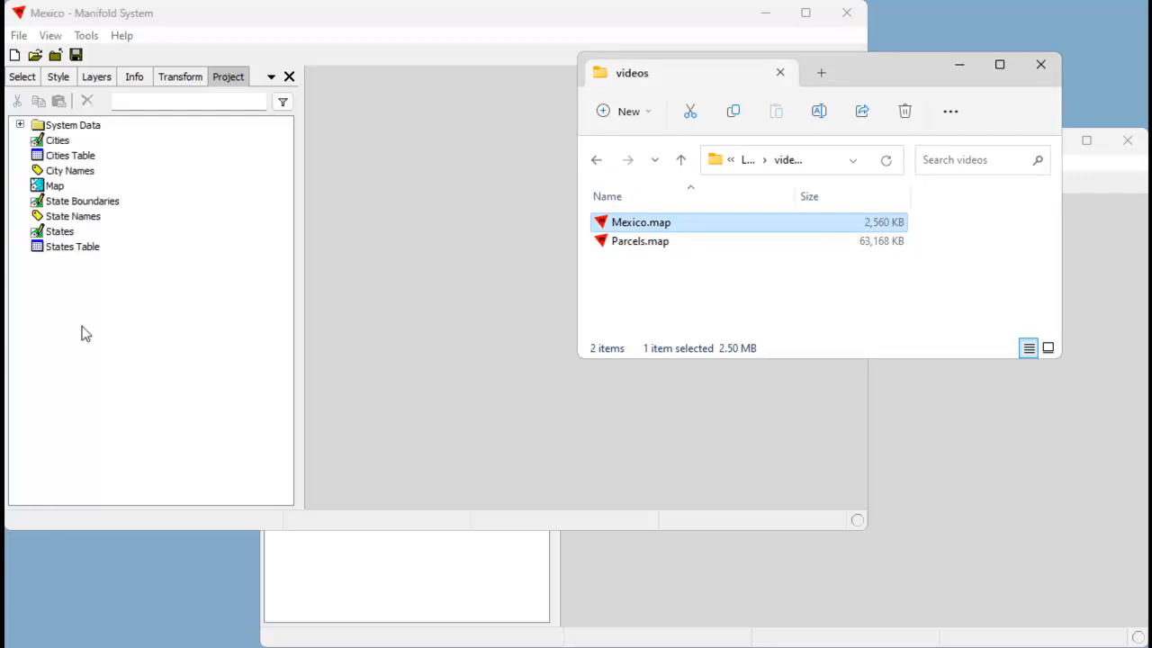
pyautogui.click(502, 19)
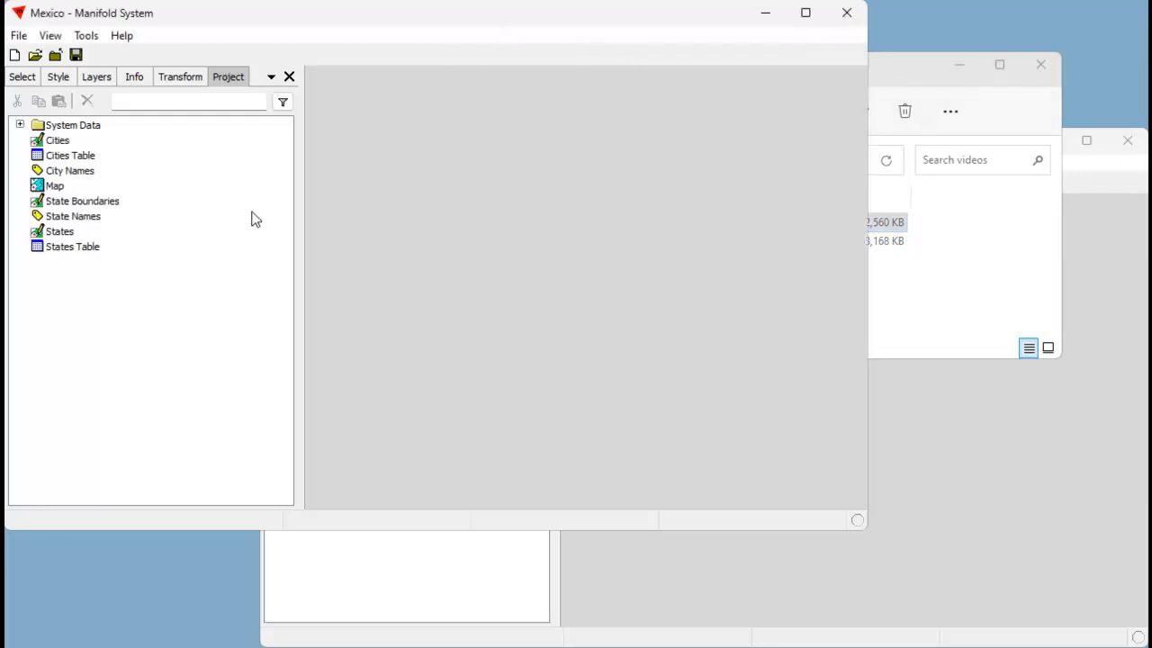
pyautogui.doubleClick(56, 187)
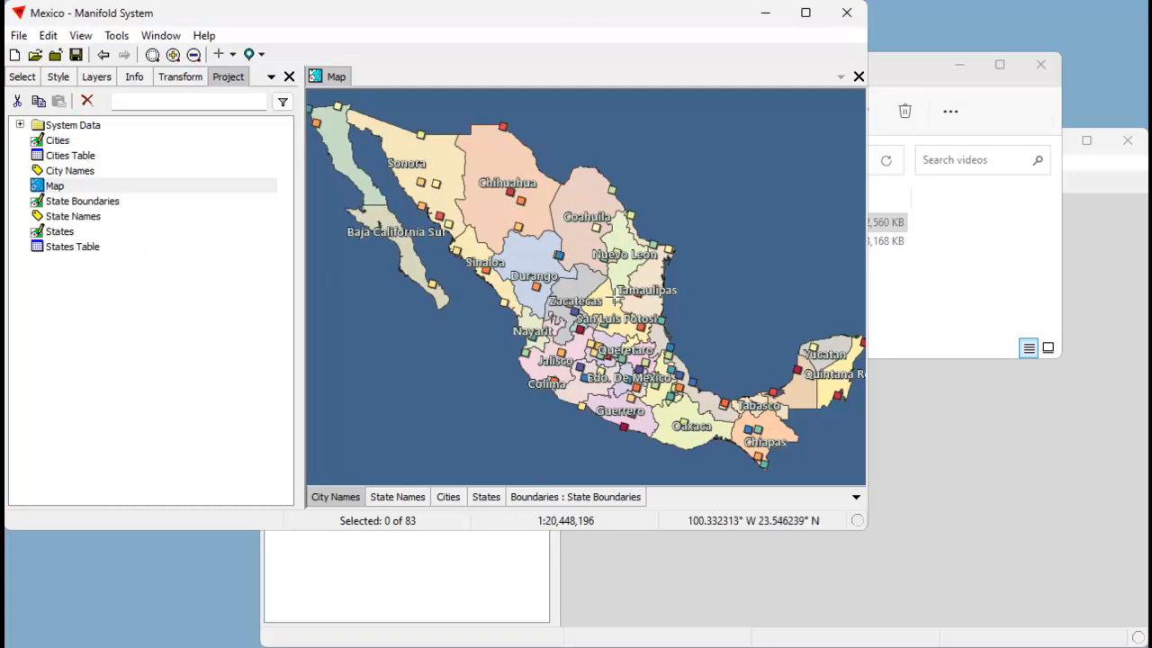
pyautogui.click(489, 498)
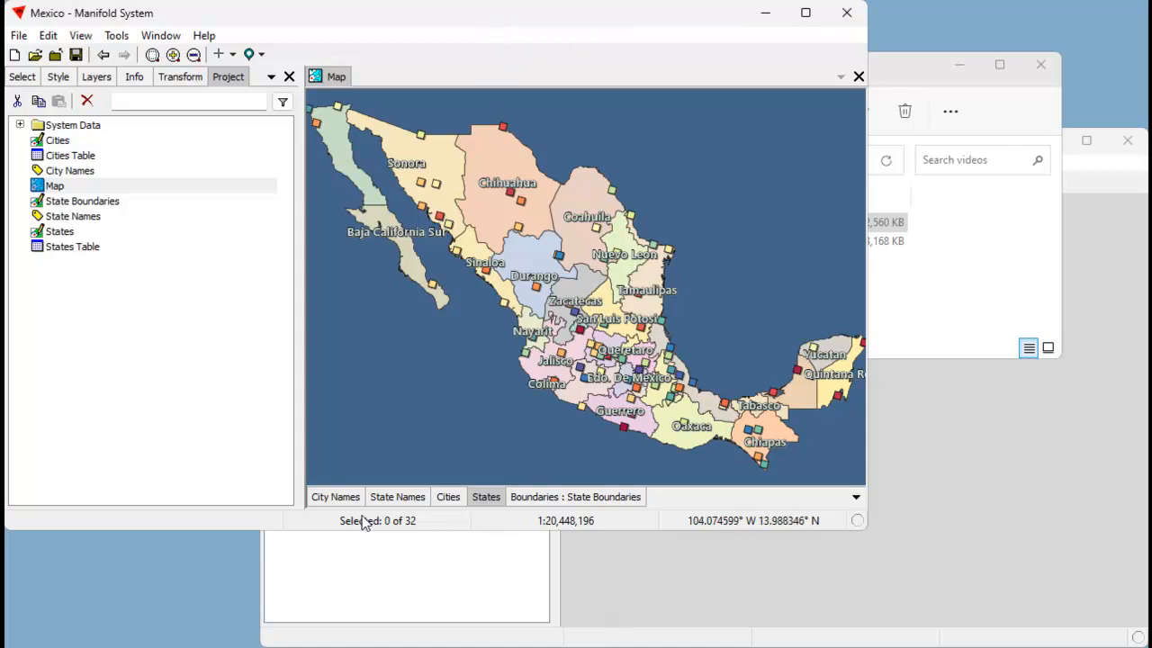
pyautogui.click(828, 583)
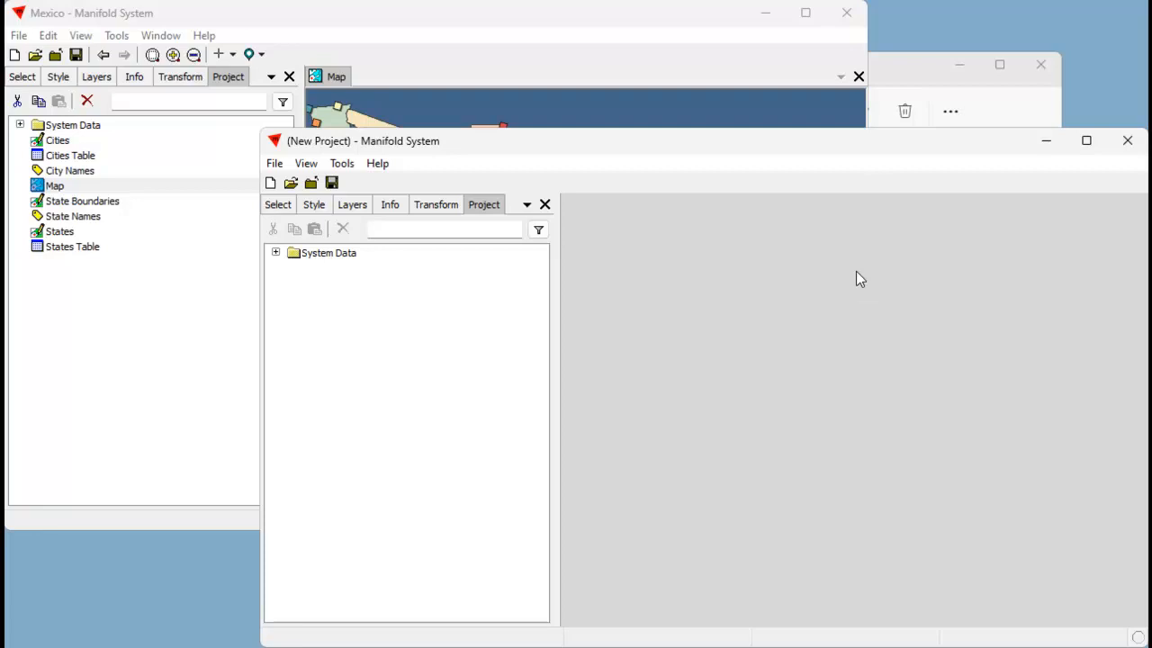
pyautogui.click(657, 14)
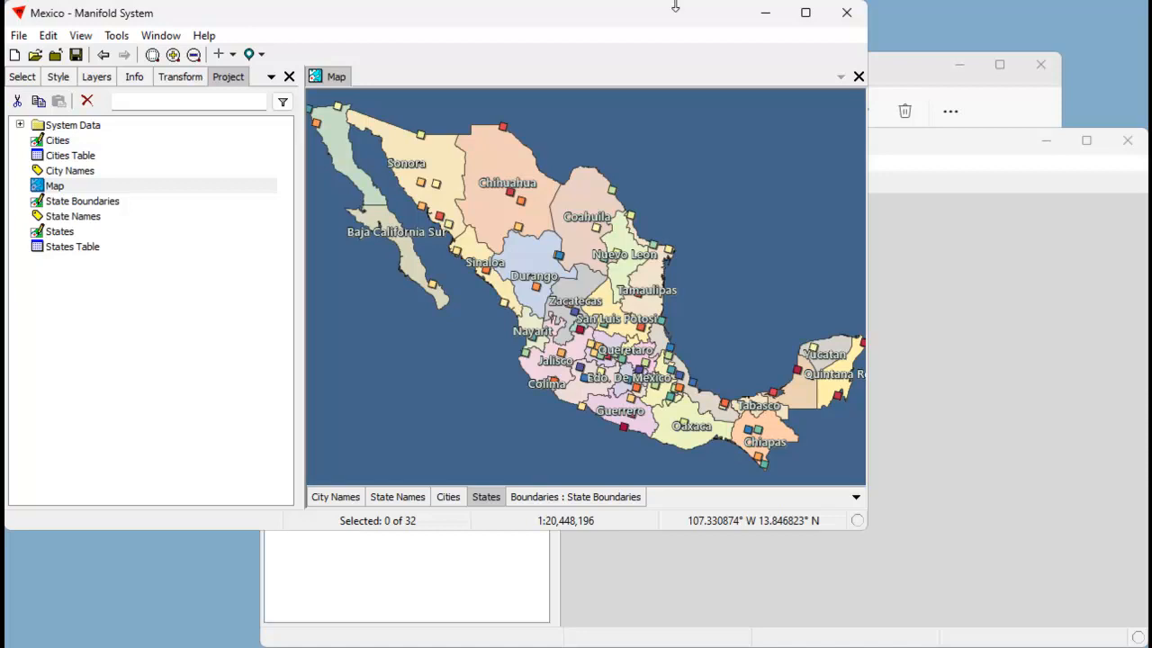
pyautogui.click(170, 373)
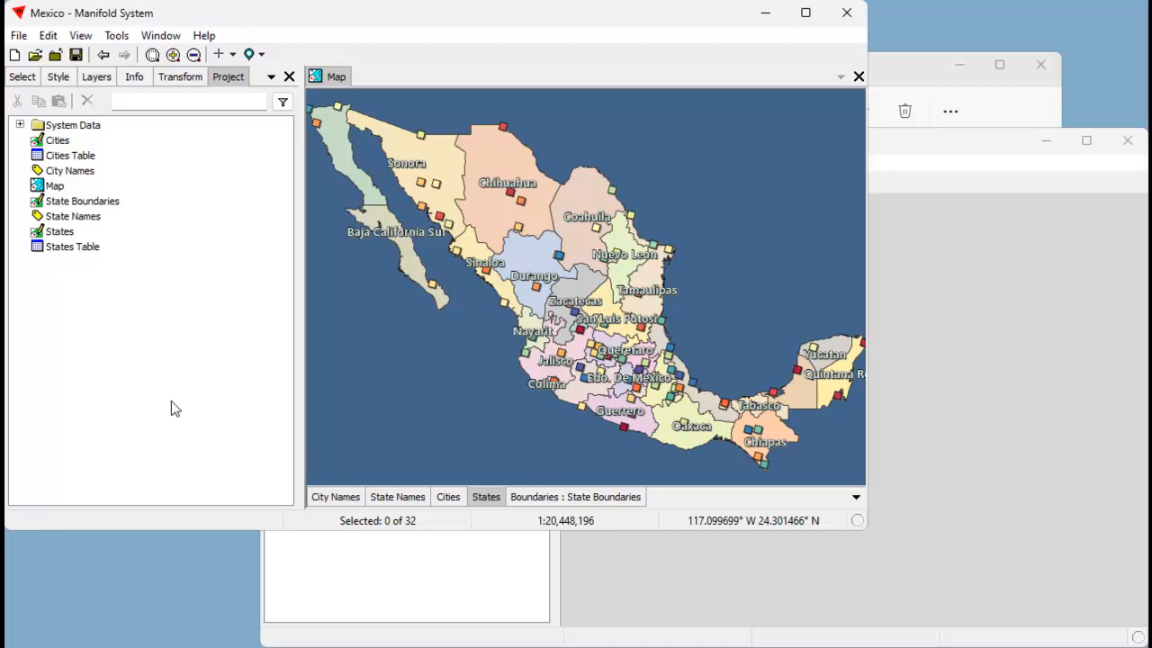
# Step: Export the States drawing to the videos folder as a GPKG file named Mexico
pyautogui.click(63, 235)
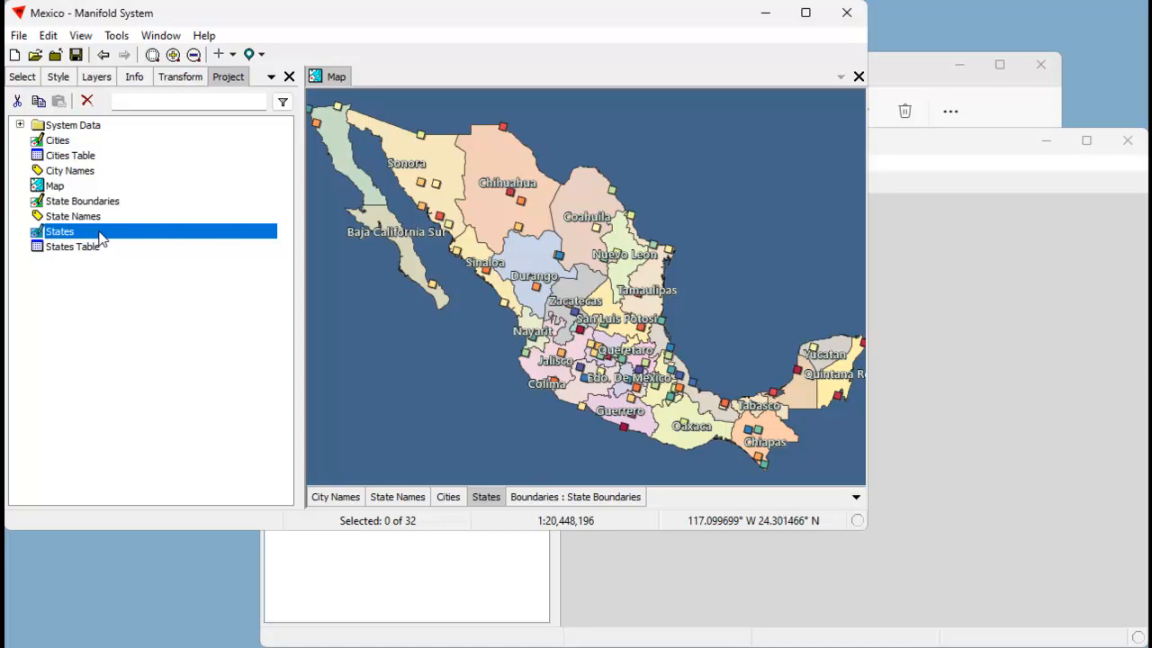
pyautogui.rightClick(101, 233)
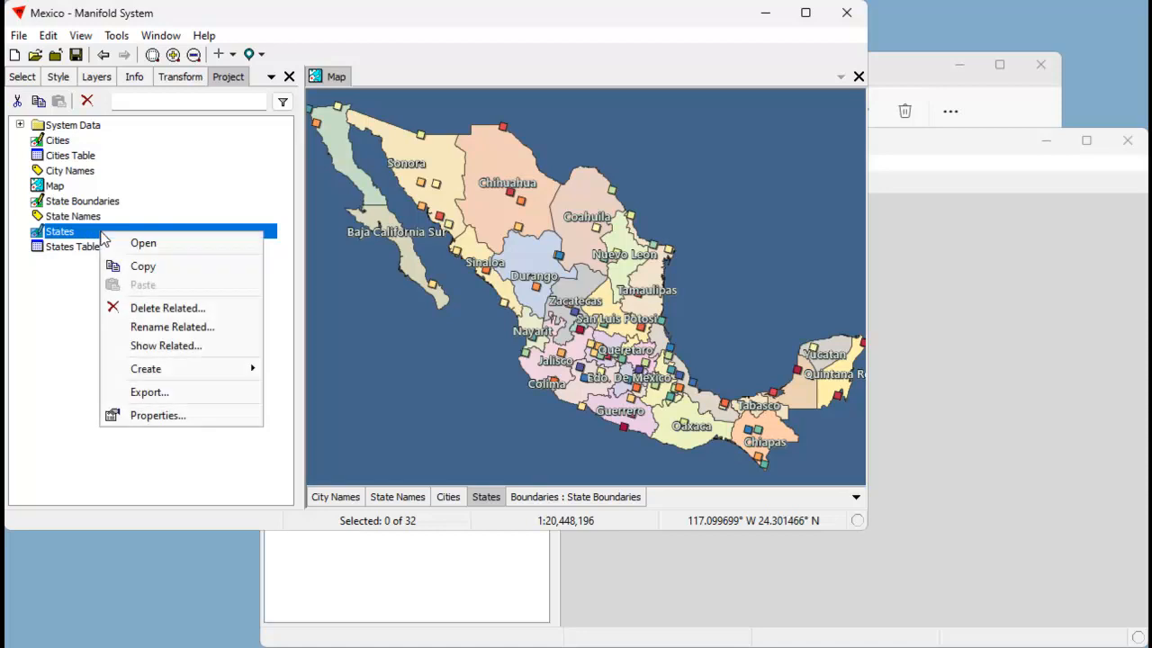
pyautogui.click(150, 393)
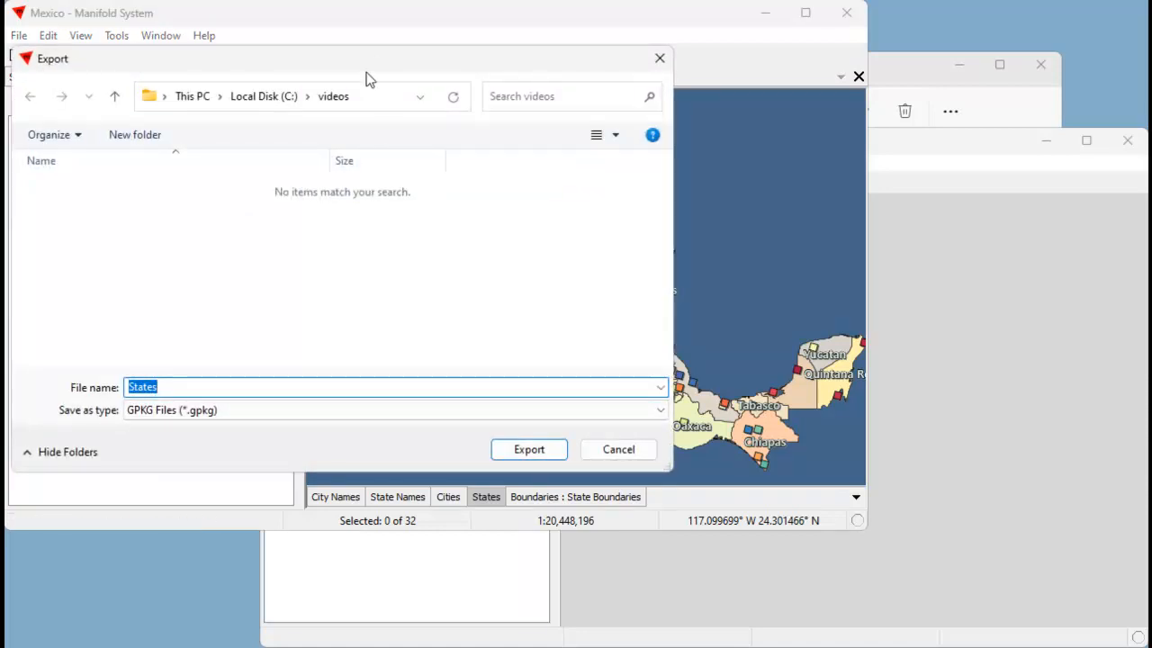
pyautogui.moveTo(360, 61); pyautogui.dragTo(414, 58)
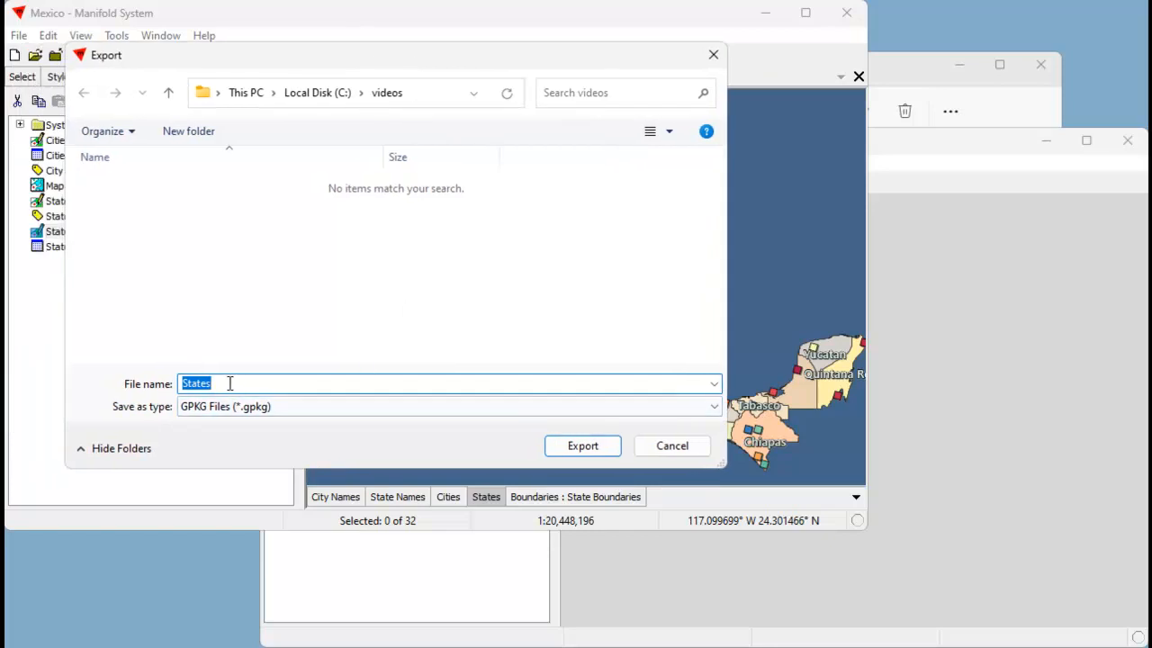
pyautogui.write('Mexico')
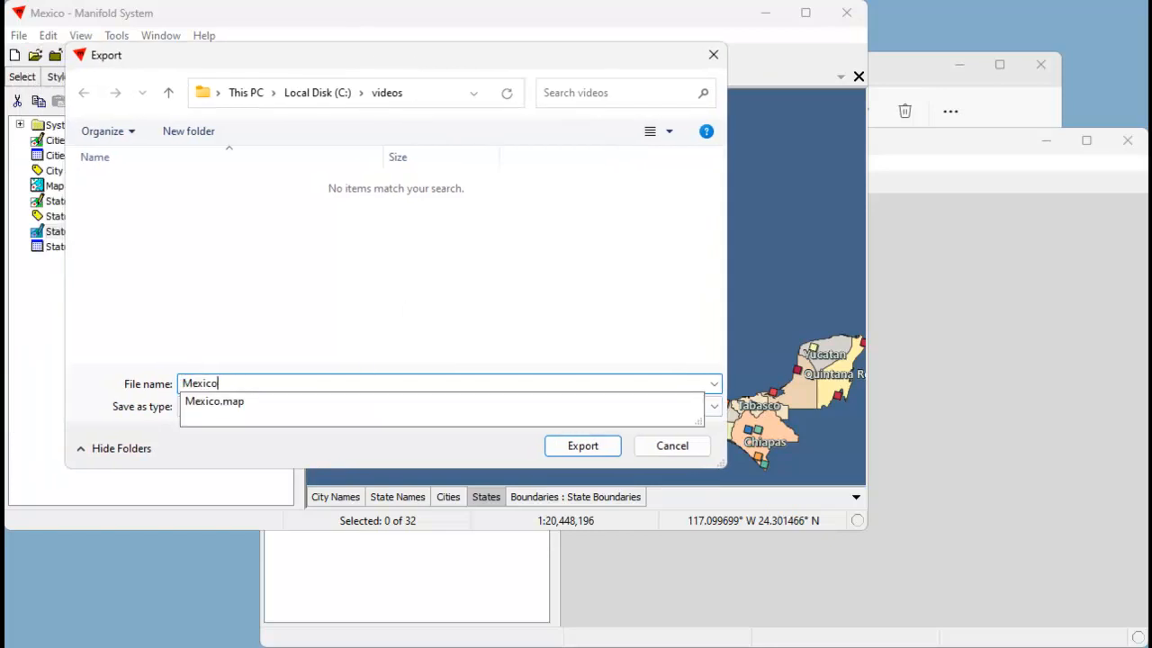
pyautogui.click(232, 457)
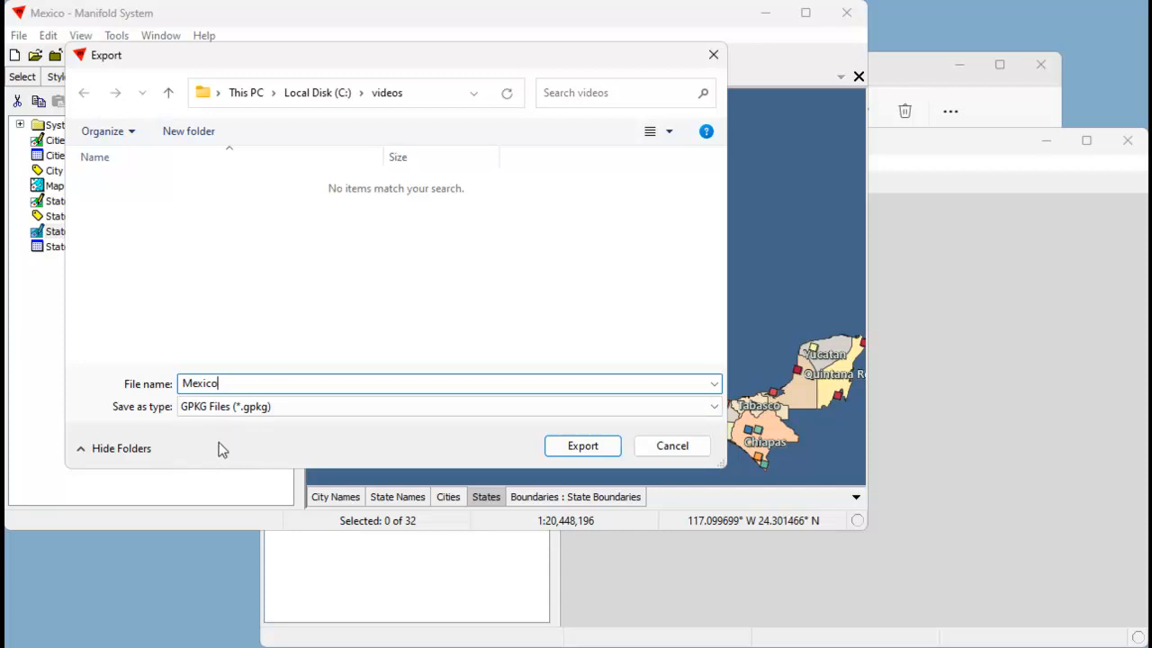
pyautogui.click(594, 448)
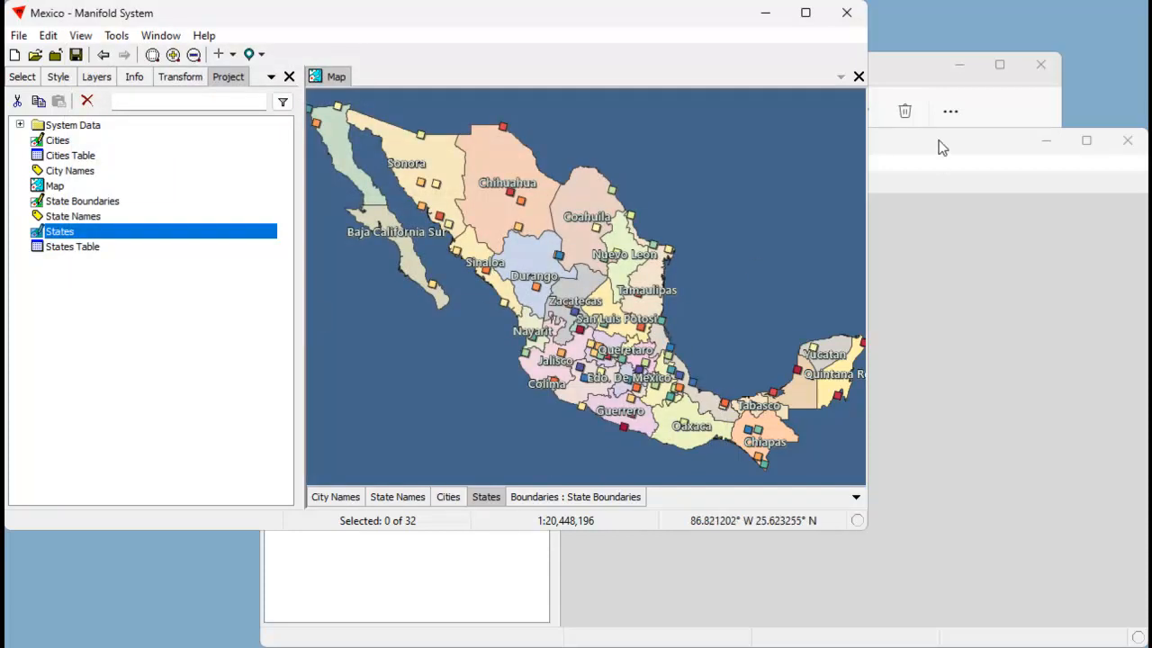
# Step: Add Mexico.gpkg from the videos folder to the Mexico project as a data source and expand its contents
pyautogui.click(908, 71)
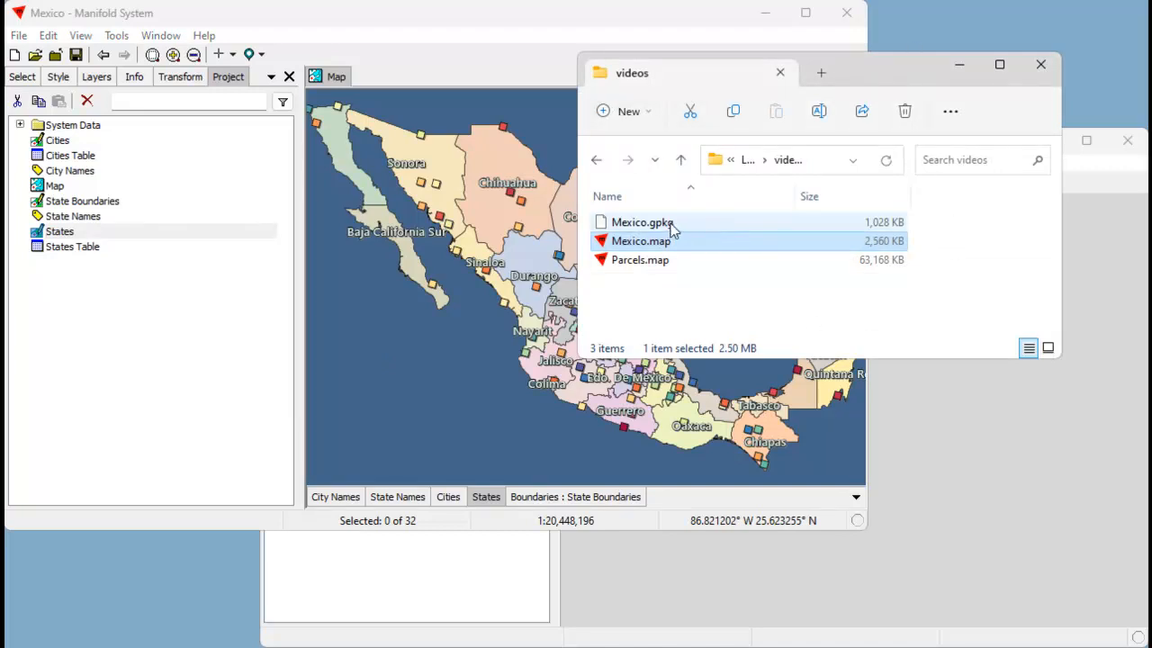
pyautogui.click(117, 378)
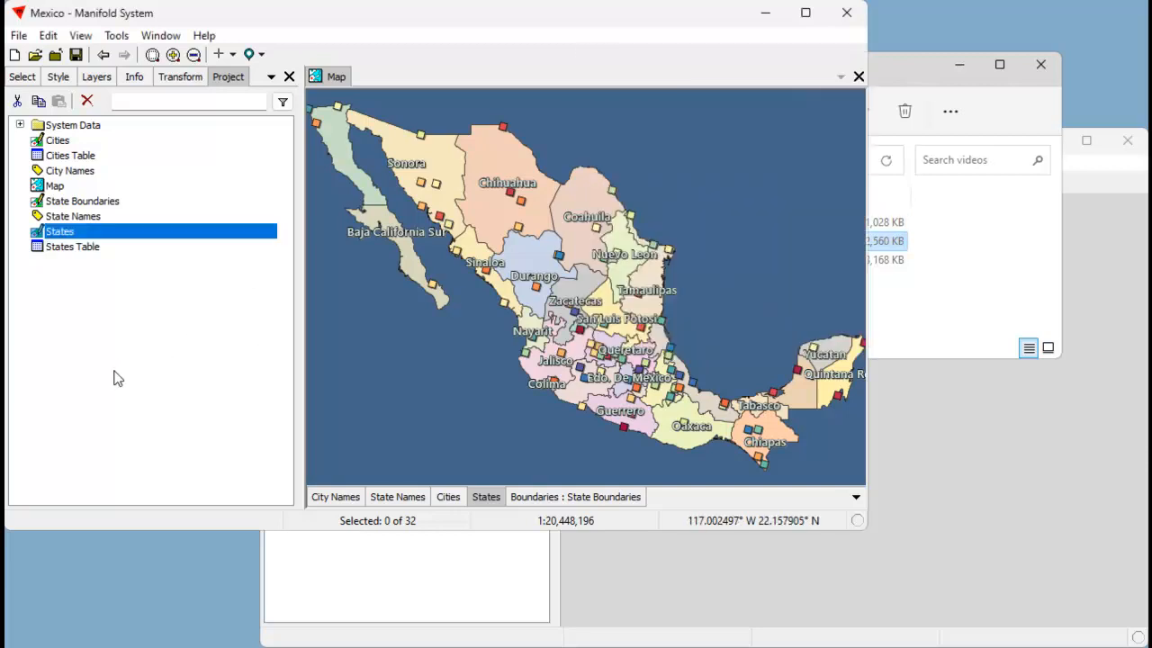
pyautogui.click(911, 74)
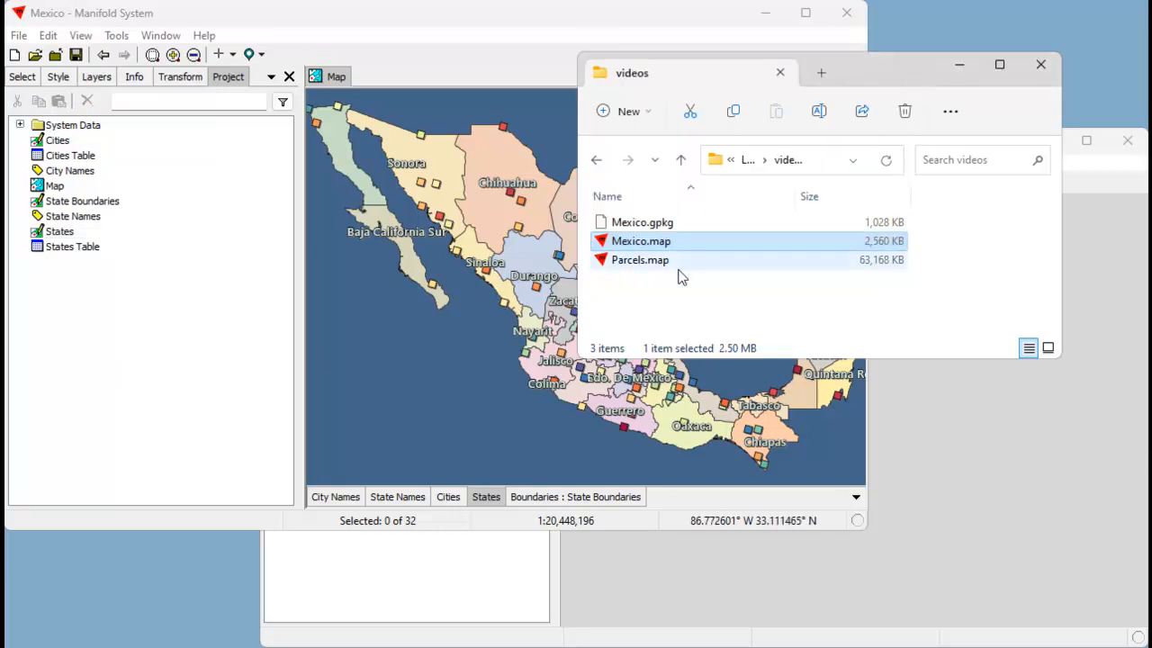
pyautogui.click(661, 222)
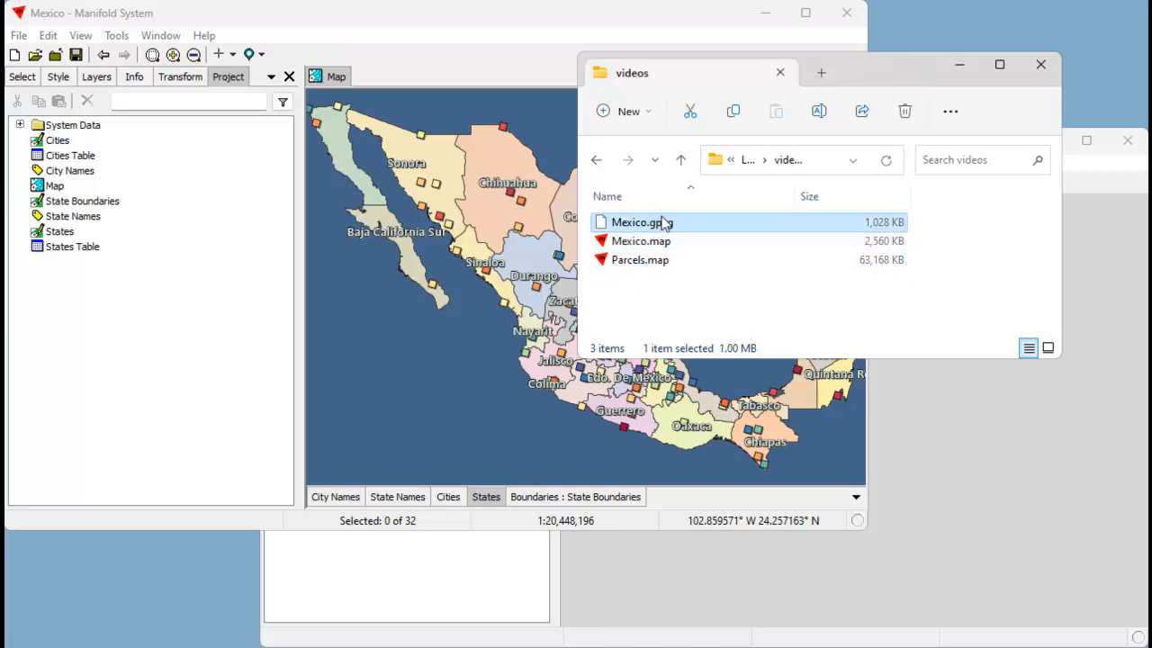
pyautogui.moveTo(661, 225); pyautogui.dragTo(155, 317)
pyautogui.moveTo(154, 314); pyautogui.dragTo(154, 314)
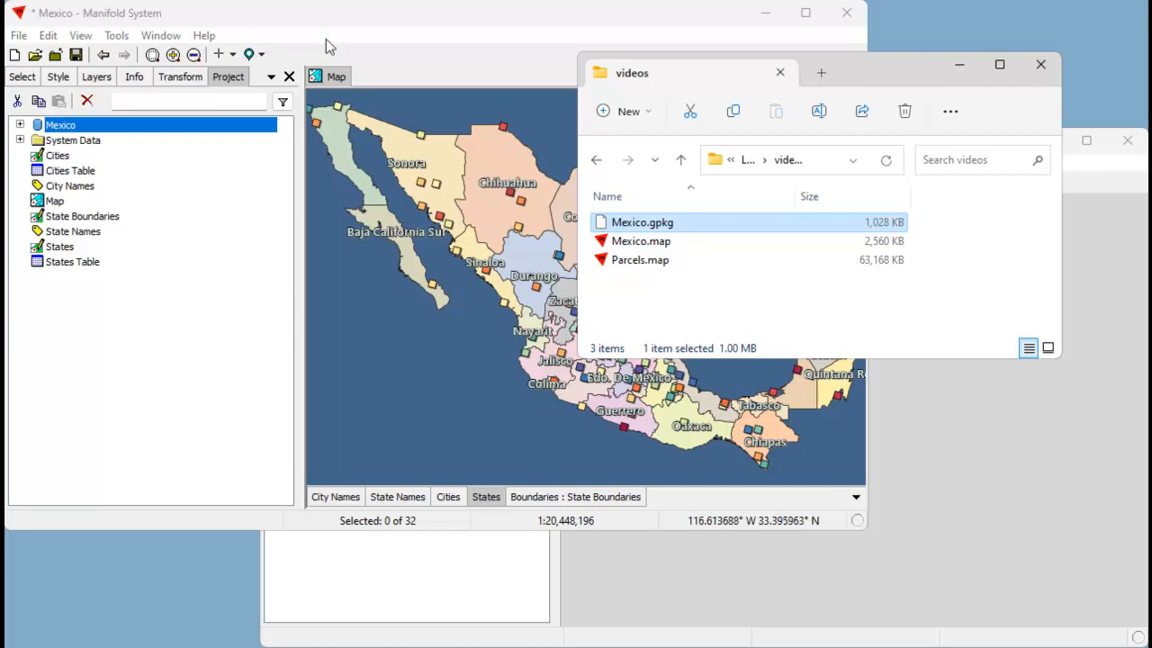
pyautogui.click(356, 19)
pyautogui.click(19, 124)
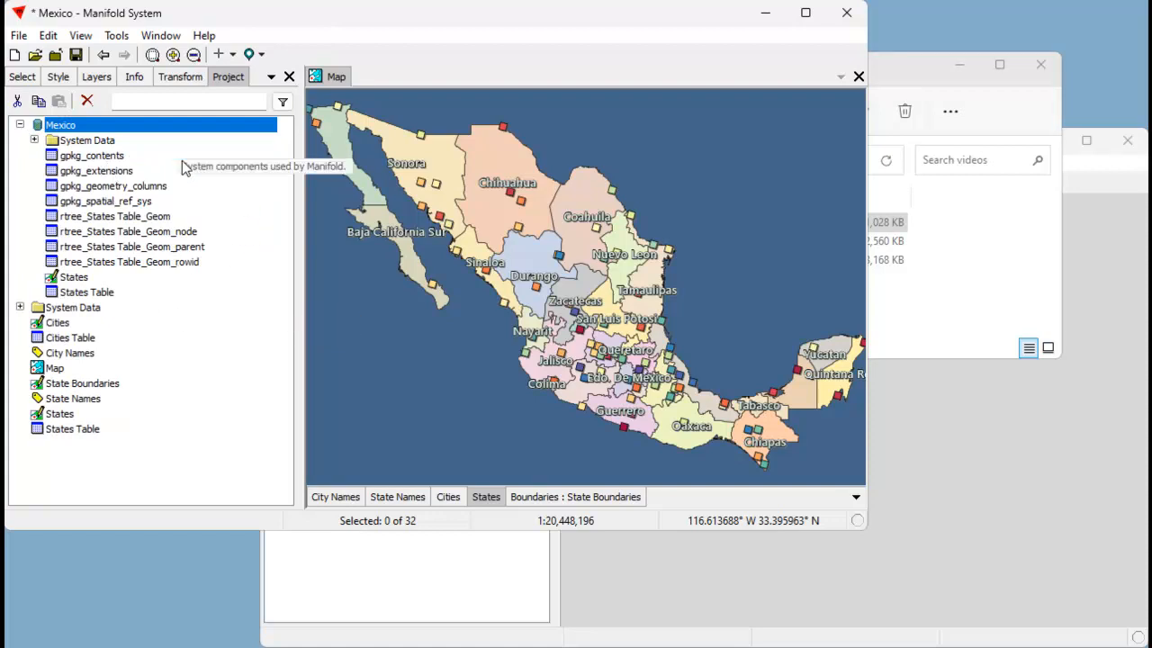
# Step: Create a folder named gpkg inside the Mexico data source
pyautogui.rightClick(201, 171)
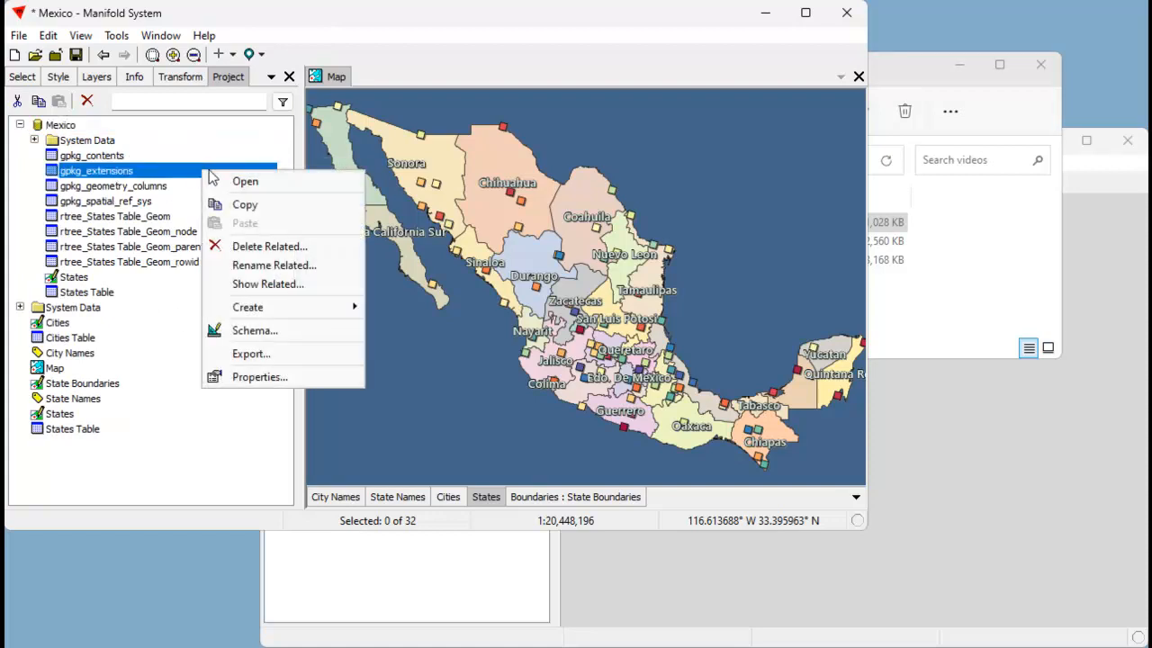
pyautogui.moveTo(270, 316)
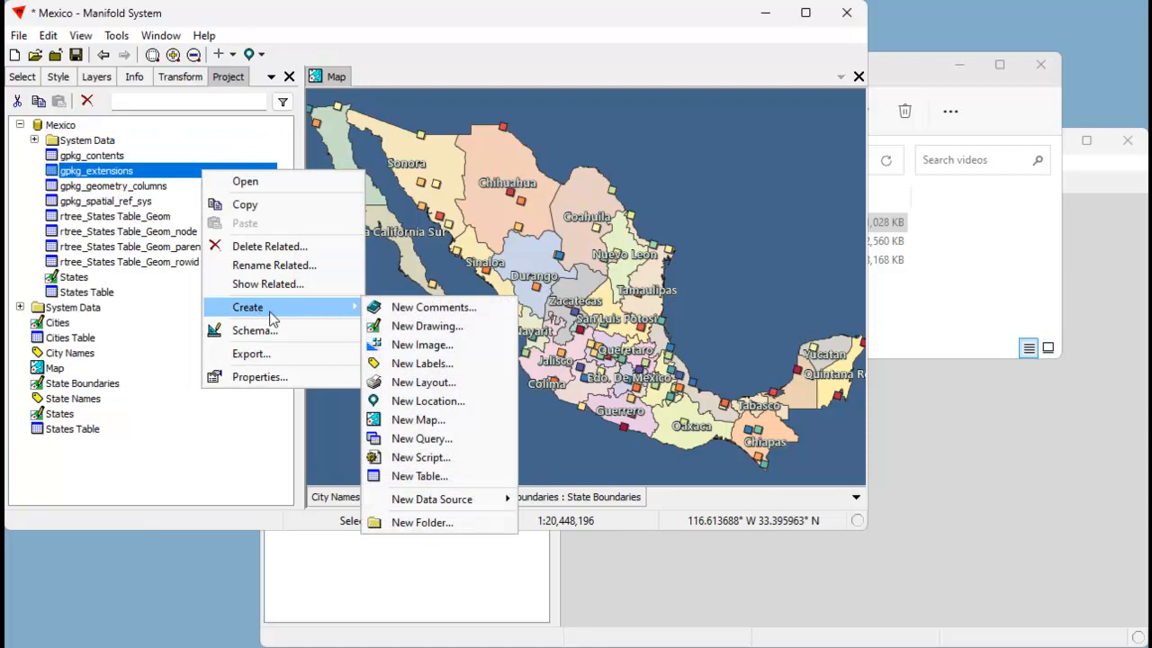
pyautogui.click(441, 522)
pyautogui.write('gpkg')
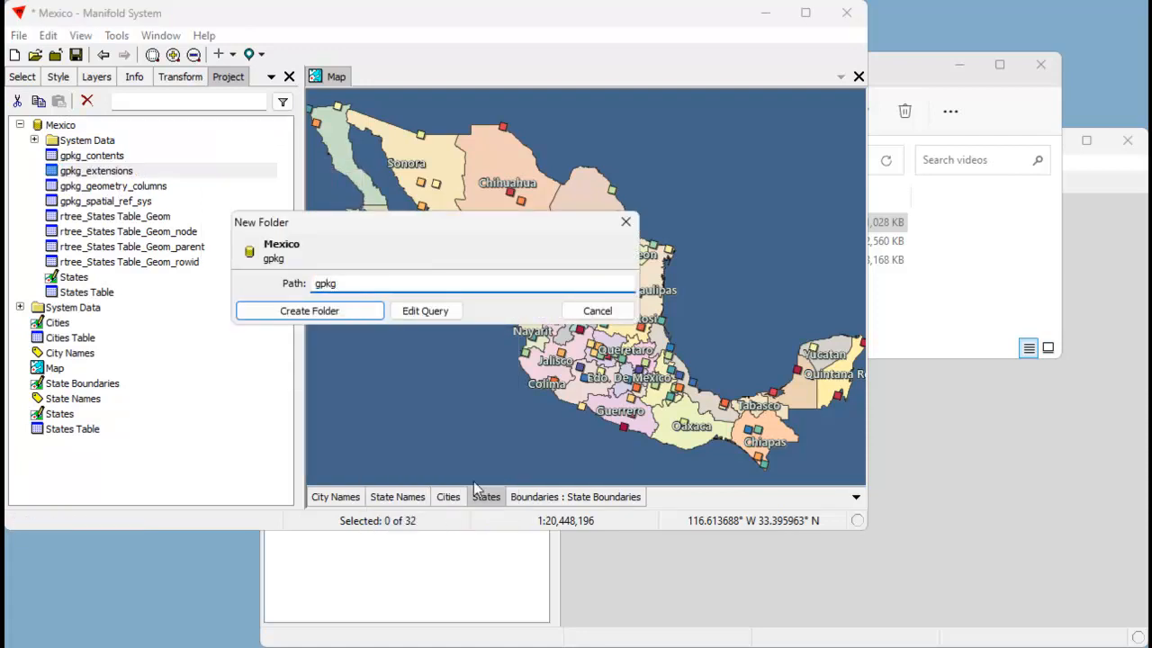
pyautogui.click(337, 309)
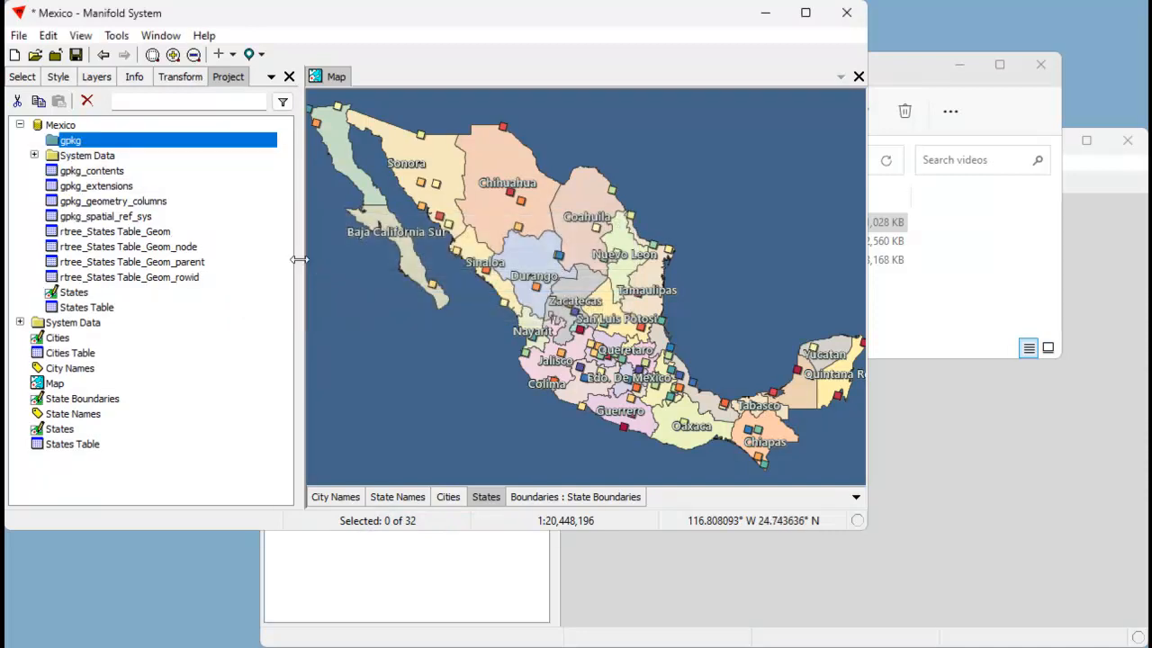
# Step: Move the tables from gpkg_contents through rtree_States Table_Geom_rowid into the data source's gpkg folder
pyautogui.click(92, 173)
pyautogui.keyDown('shift'); pyautogui.click(134, 277); pyautogui.keyUp('shift')
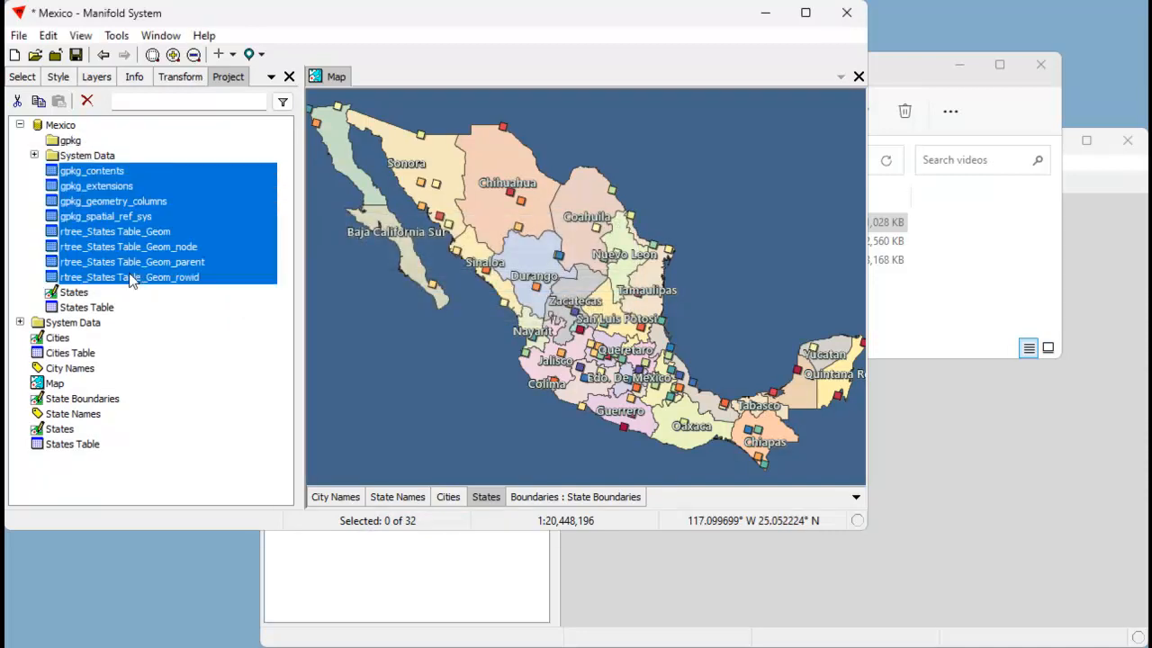
pyautogui.moveTo(135, 258); pyautogui.dragTo(72, 141)
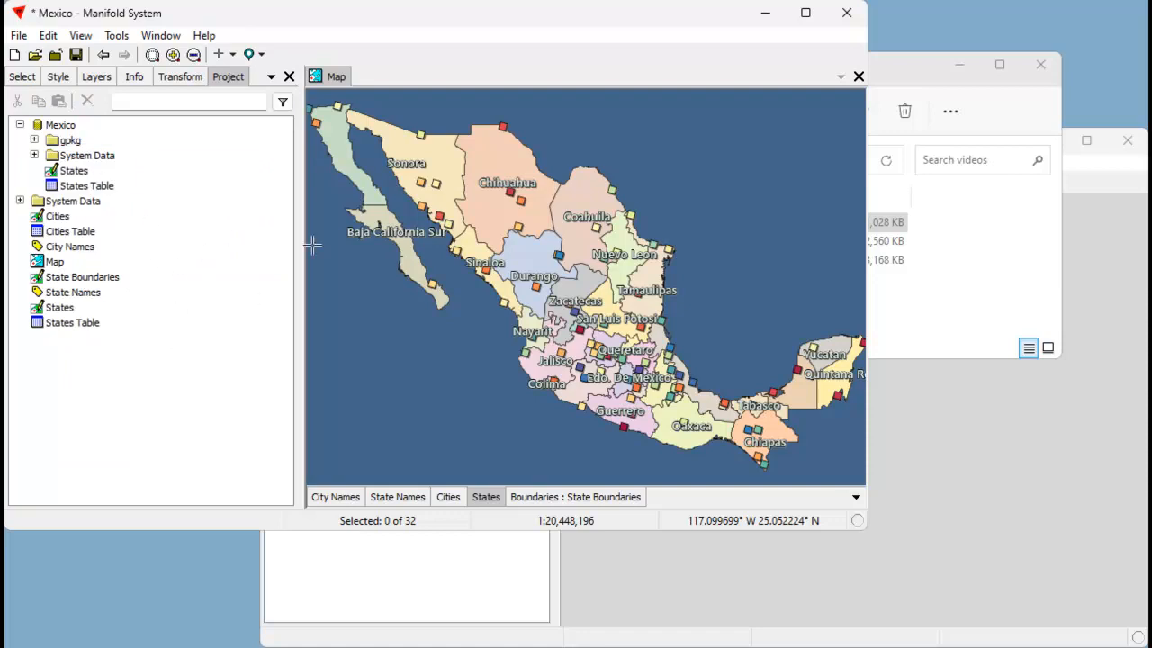
# Step: Copy Cities, Cities Table, City Names, Map, State Boundaries and State Names from the project into the Mexico data source
pyautogui.click(59, 221)
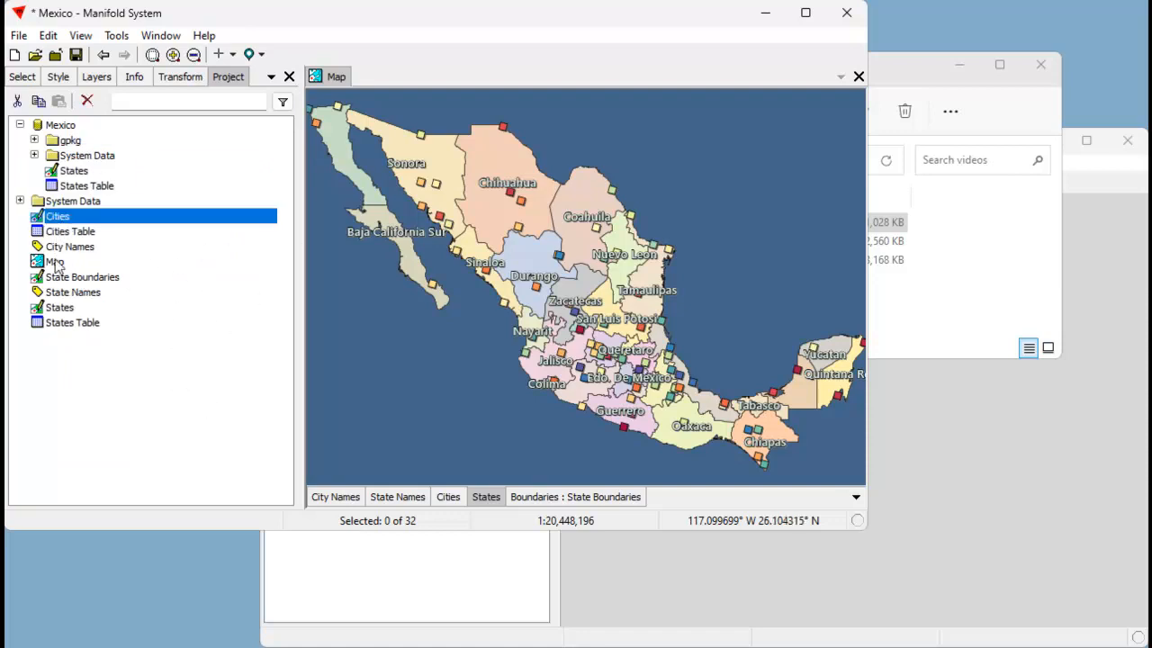
pyautogui.keyDown('shift'); pyautogui.click(90, 297); pyautogui.keyUp('shift')
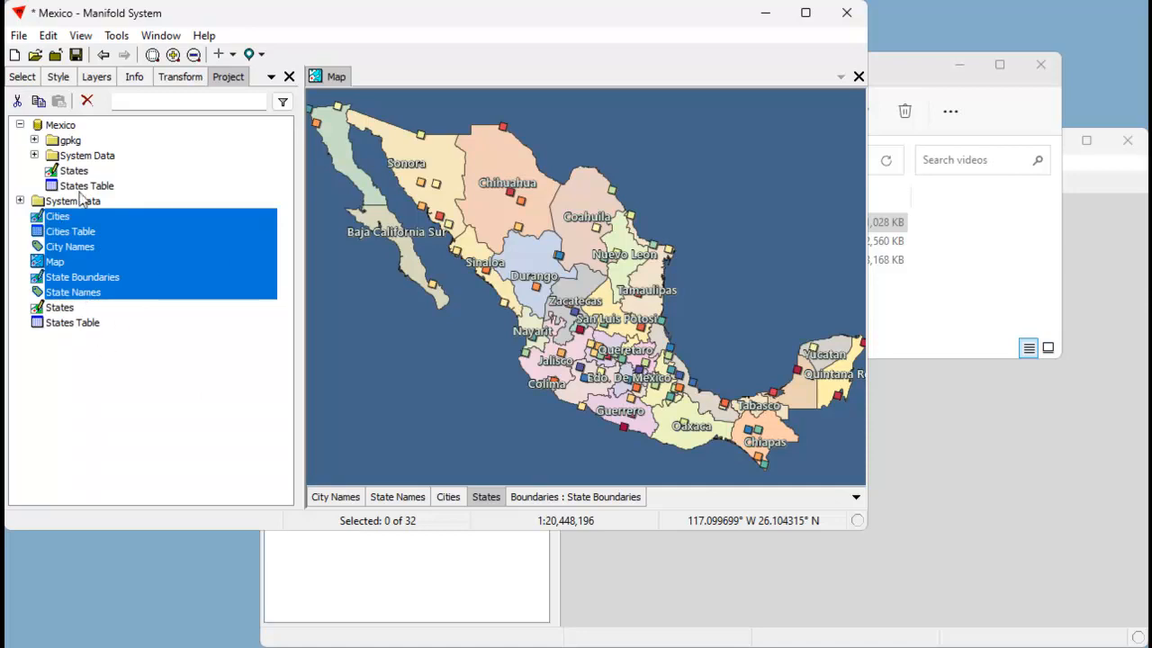
pyautogui.rightClick(142, 246)
pyautogui.click(184, 281)
pyautogui.click(61, 127)
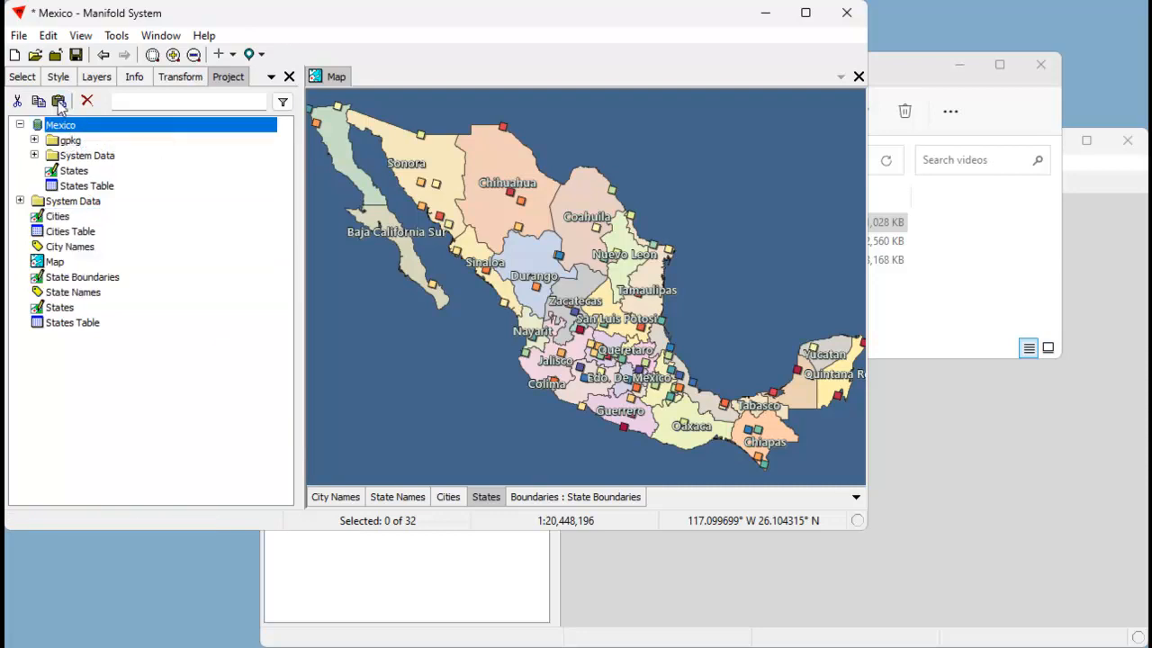
pyautogui.click(58, 102)
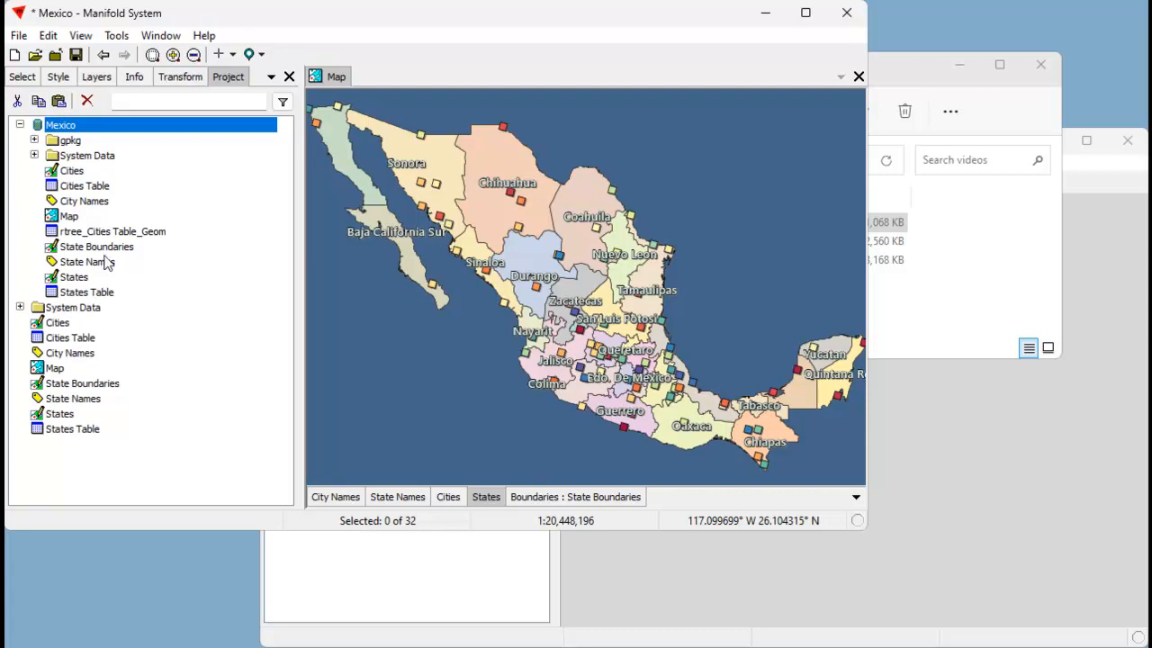
# Step: Move the rtree_Cities Table_Geom table into the gpkg folder and switch to the videos folder in File Explorer
pyautogui.click(126, 247)
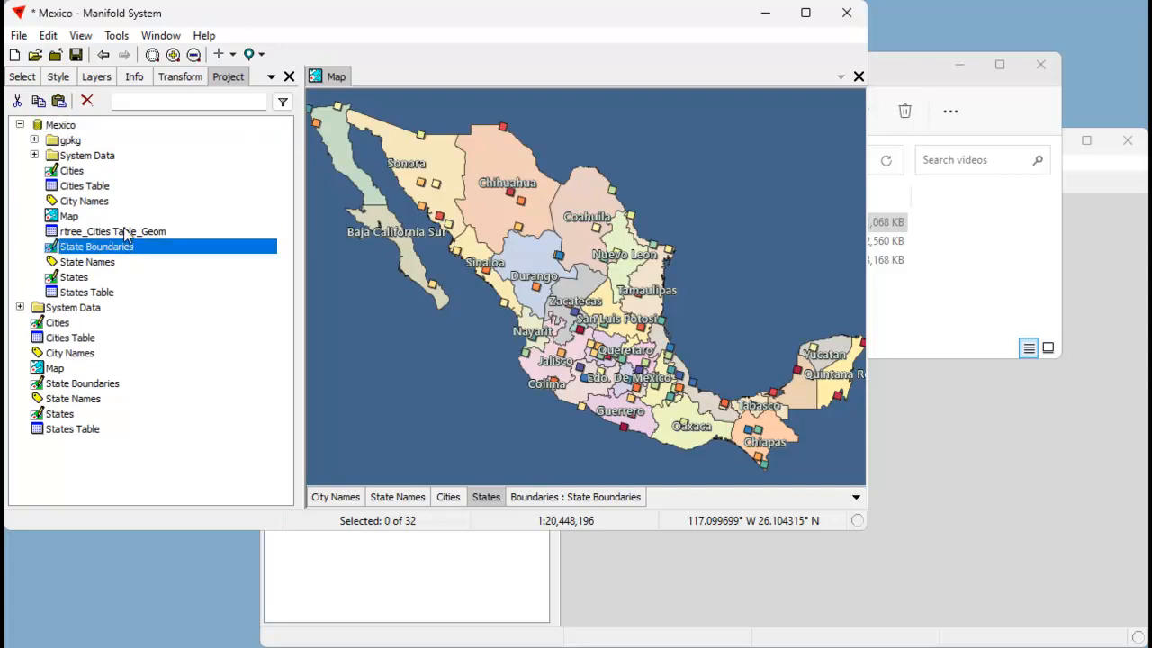
pyautogui.click(114, 233)
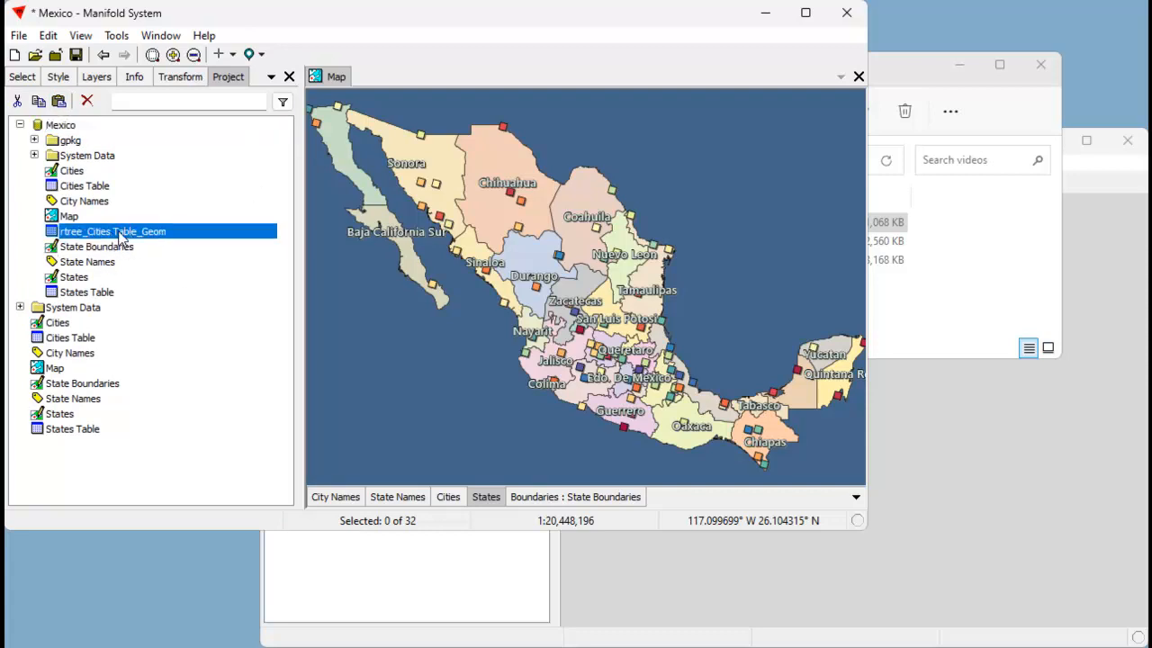
pyautogui.moveTo(122, 236); pyautogui.dragTo(86, 141)
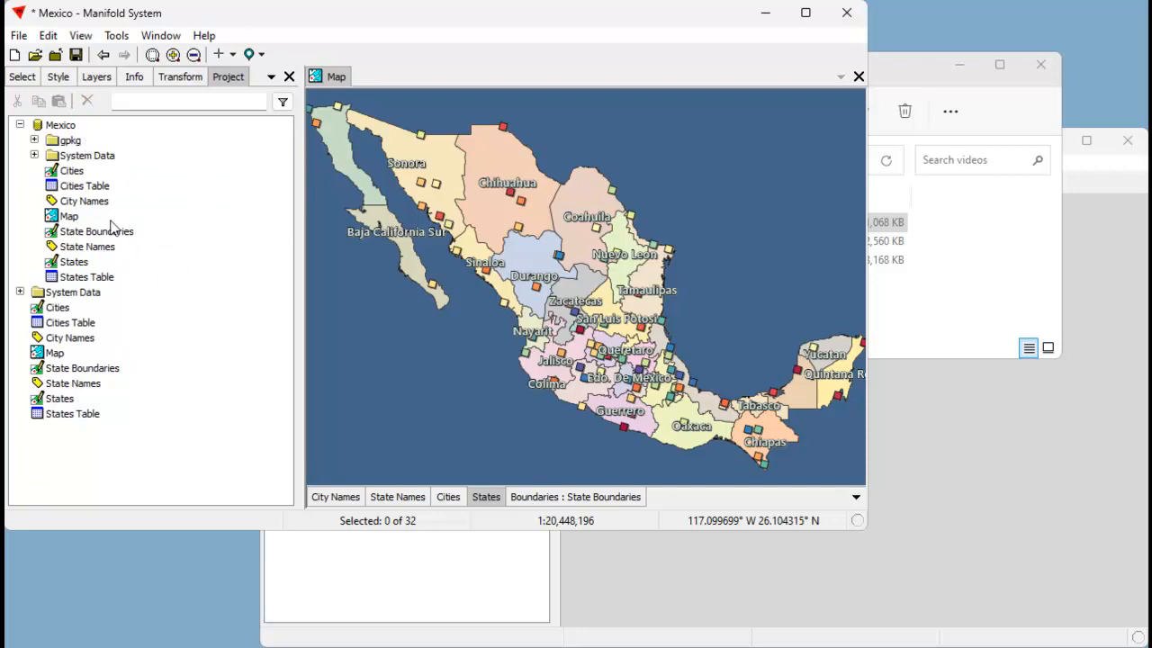
pyautogui.click(931, 80)
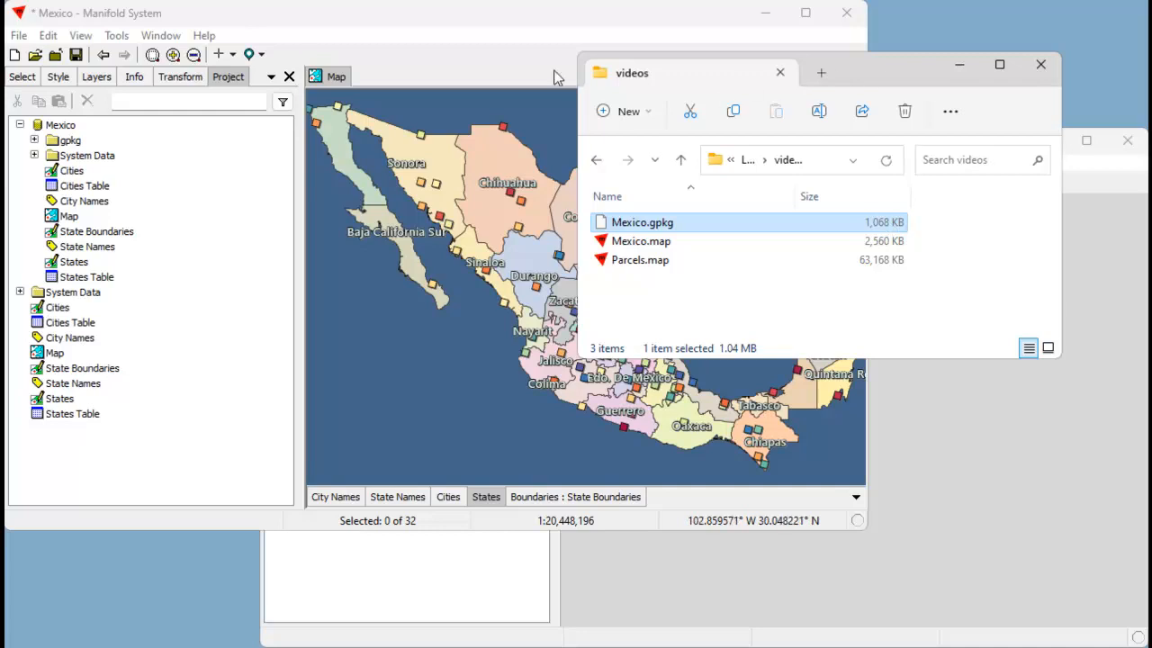
# Step: Close the project's own map, view the Map stored in the Mexico data source, and close it again
pyautogui.click(627, 28)
pyautogui.click(857, 78)
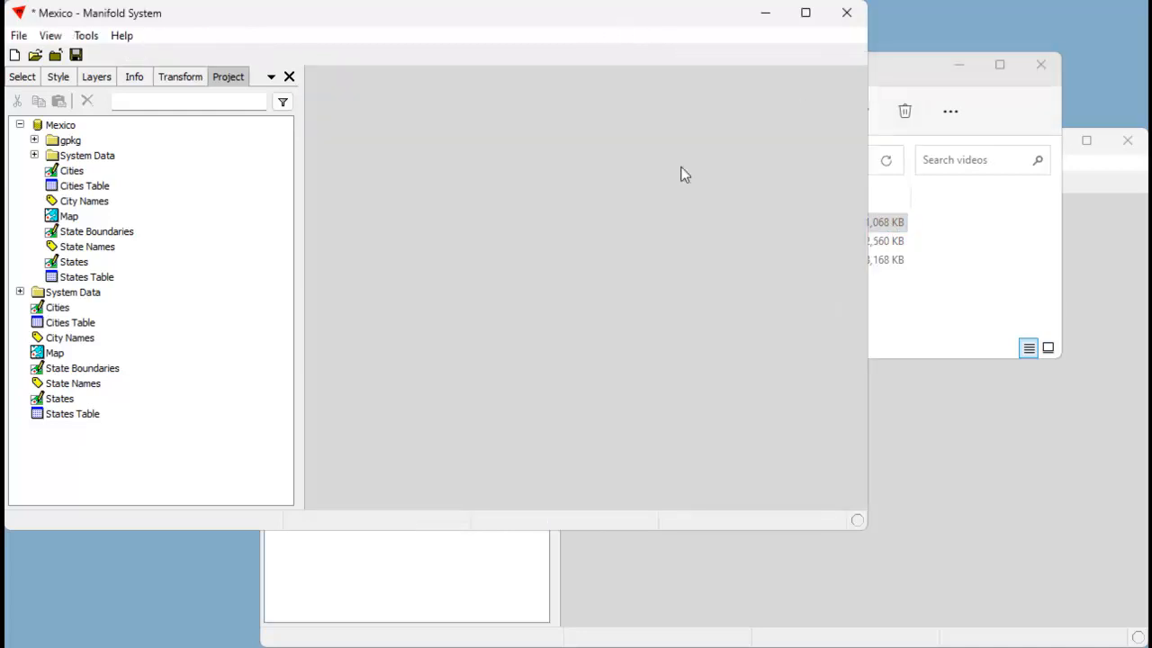
pyautogui.doubleClick(70, 218)
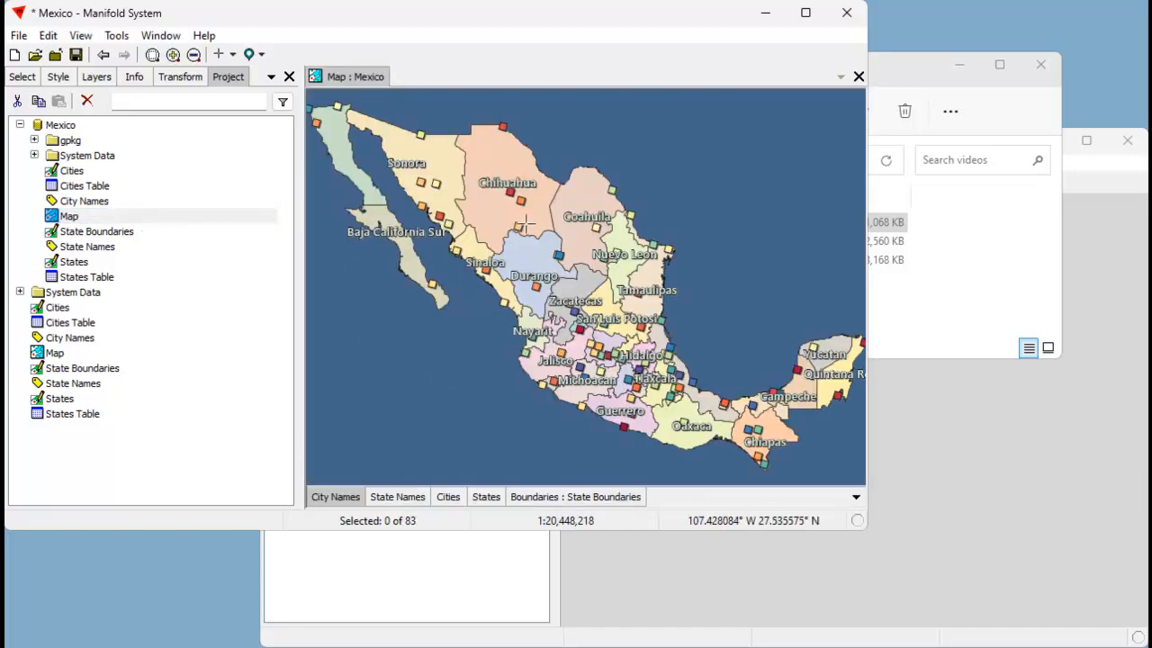
pyautogui.click(858, 78)
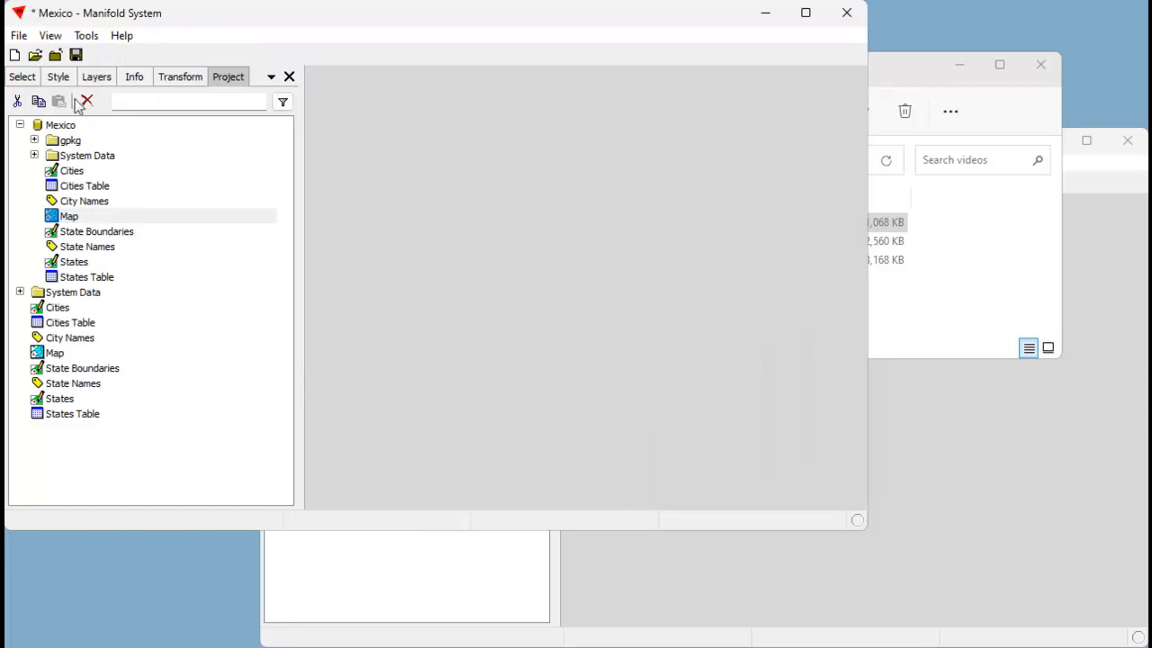
# Step: Close the Mexico project without saving changes and start a new empty project
pyautogui.click(18, 35)
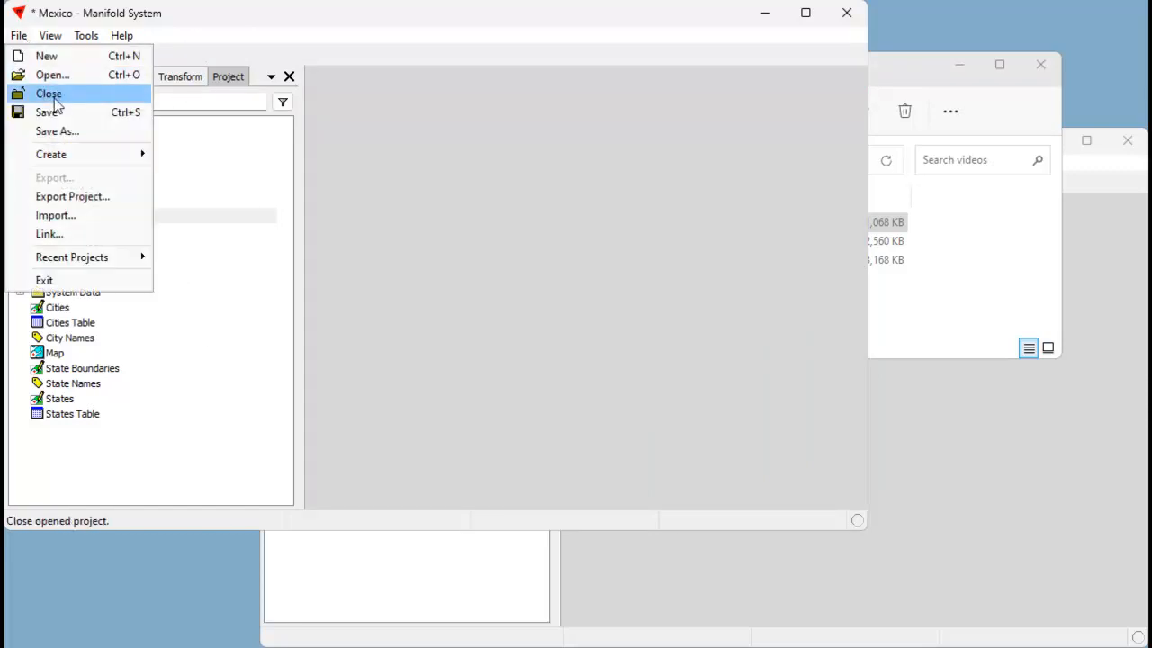
pyautogui.click(54, 94)
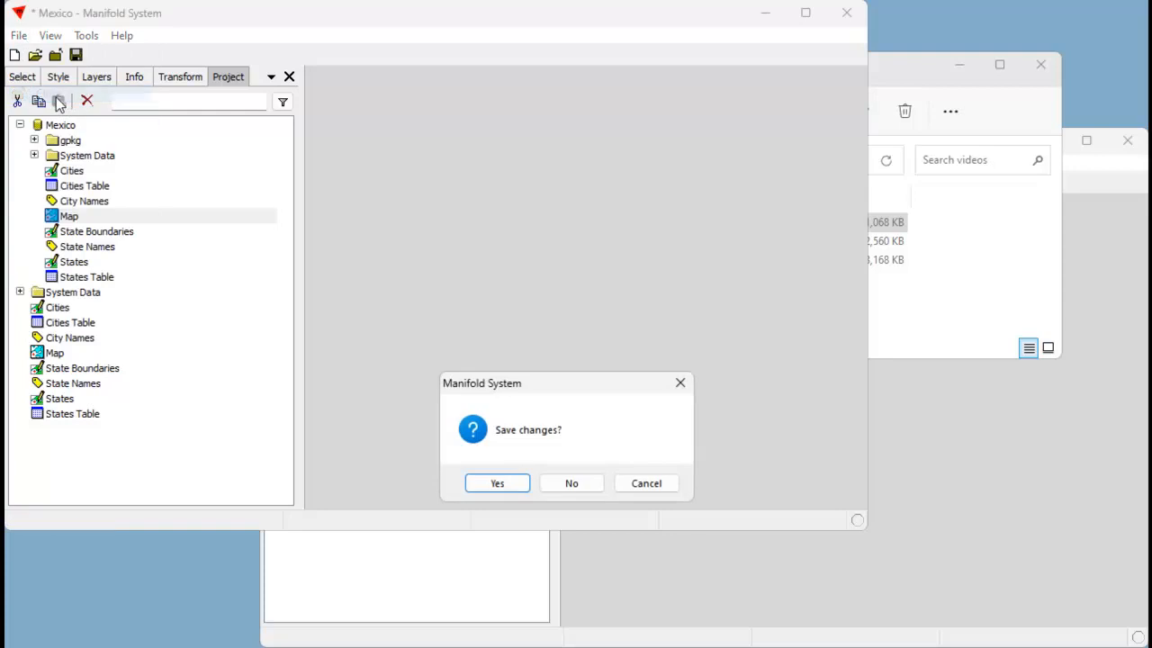
pyautogui.click(570, 483)
pyautogui.click(15, 55)
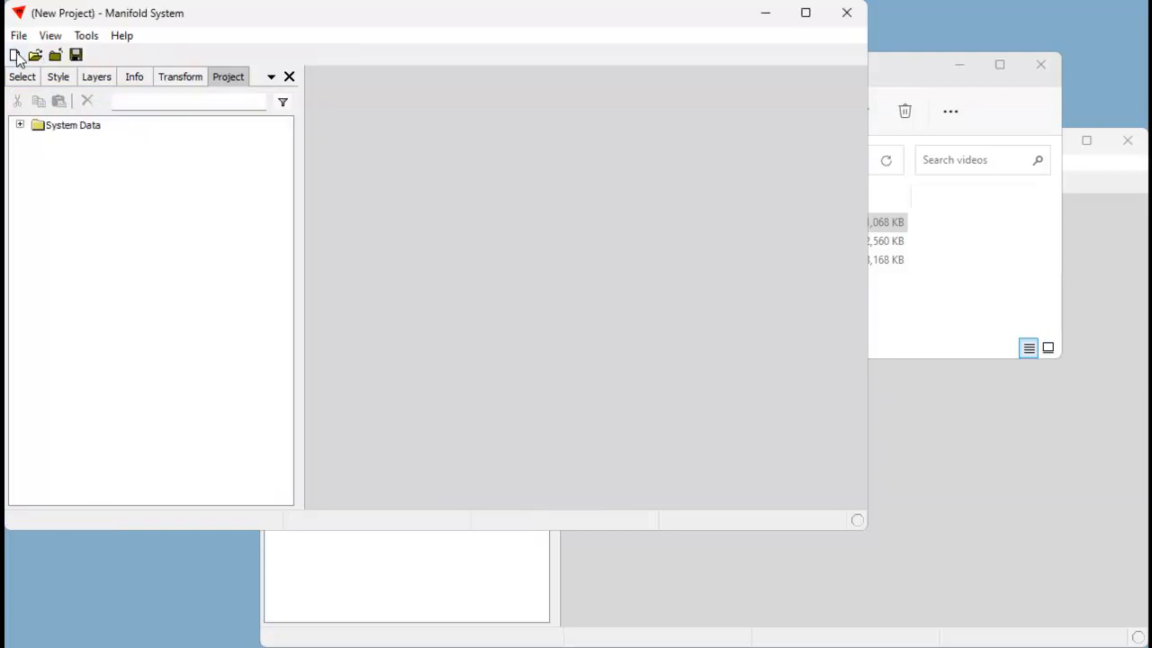
# Step: Link Mexico.gpkg from the videos folder into the new project and expand the Mexico data source
pyautogui.click(907, 66)
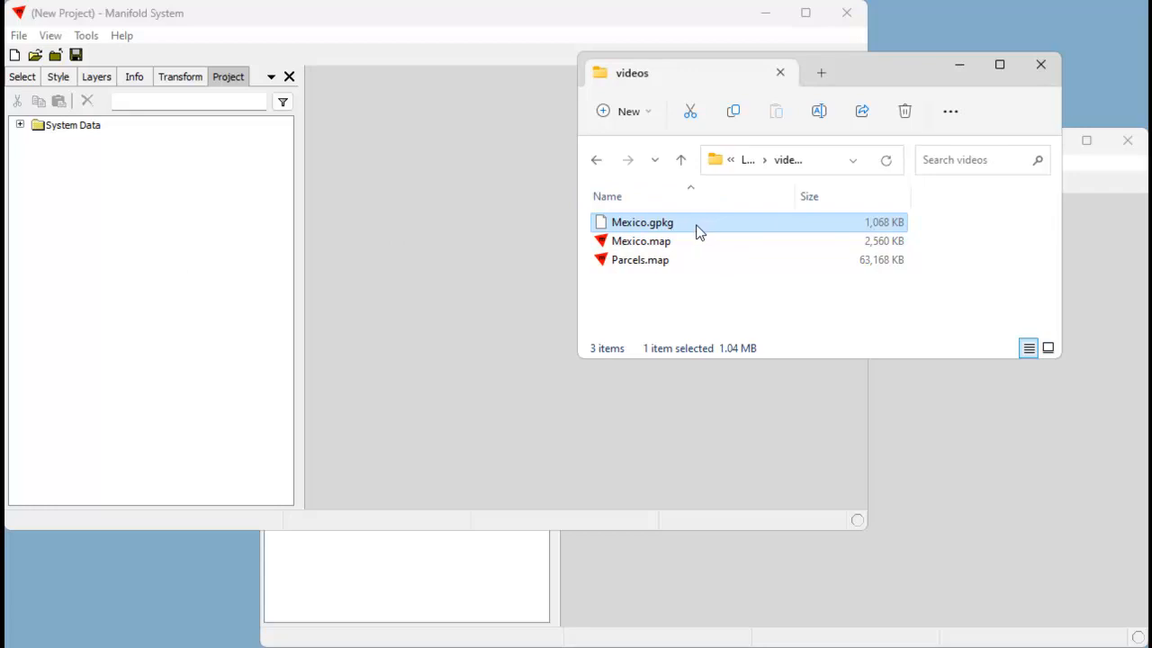
pyautogui.moveTo(700, 231); pyautogui.dragTo(193, 252)
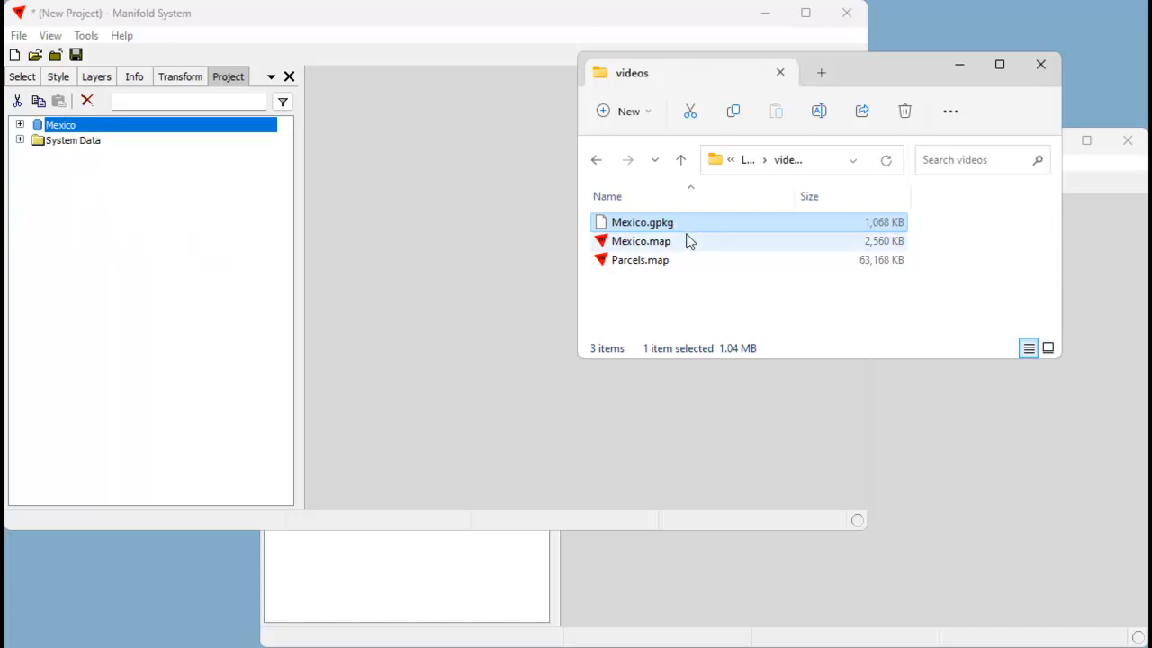
pyautogui.click(20, 125)
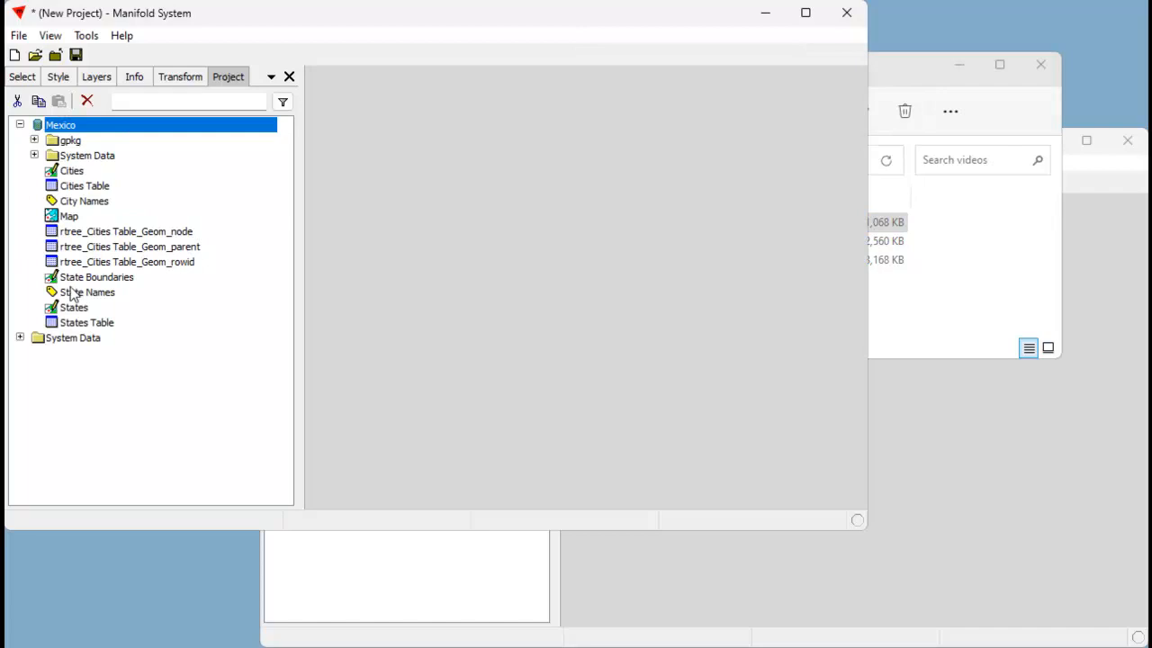
# Step: Move the rtree_Cities Table_Geom_node, parent and rowid tables into the gpkg folder and open the Mexico data source's Map
pyautogui.click(144, 236)
pyautogui.keyDown('shift'); pyautogui.click(157, 259); pyautogui.keyUp('shift')
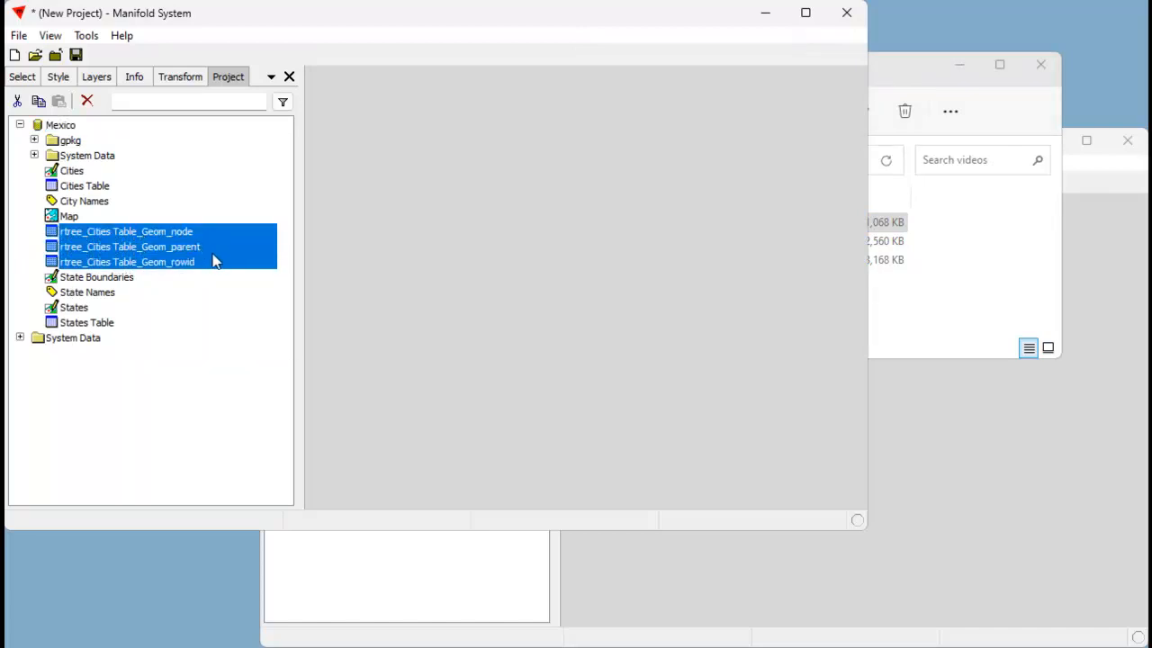
pyautogui.keyDown('ctrl'); pyautogui.click(81, 142); pyautogui.keyUp('ctrl')
pyautogui.press('Delete')
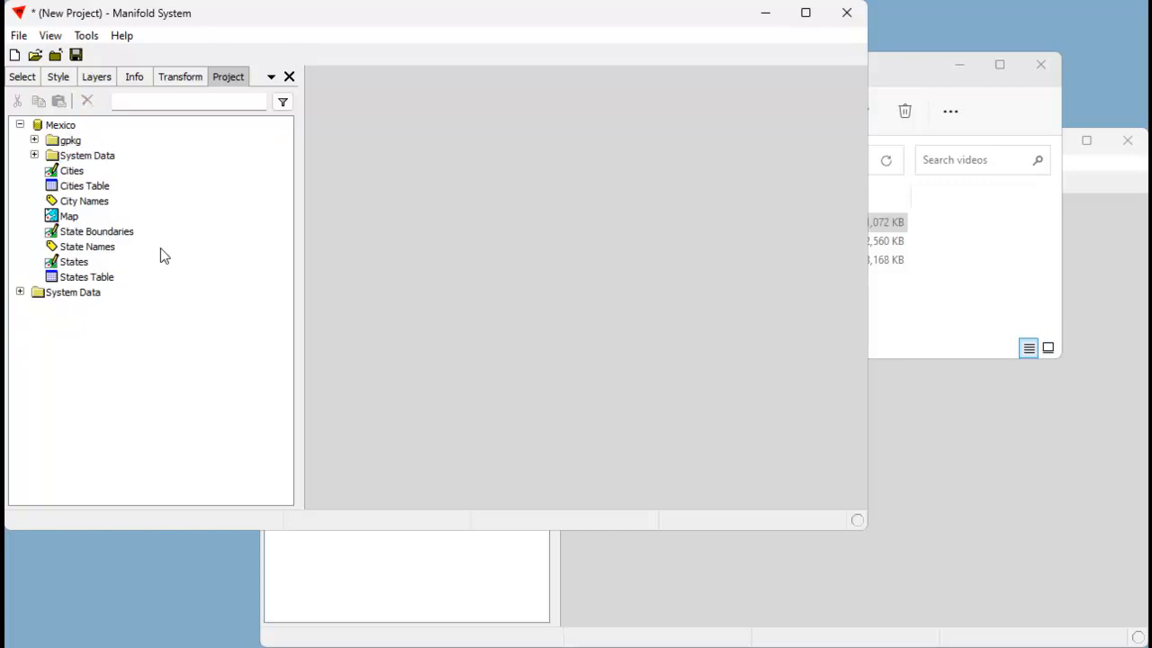
pyautogui.doubleClick(75, 218)
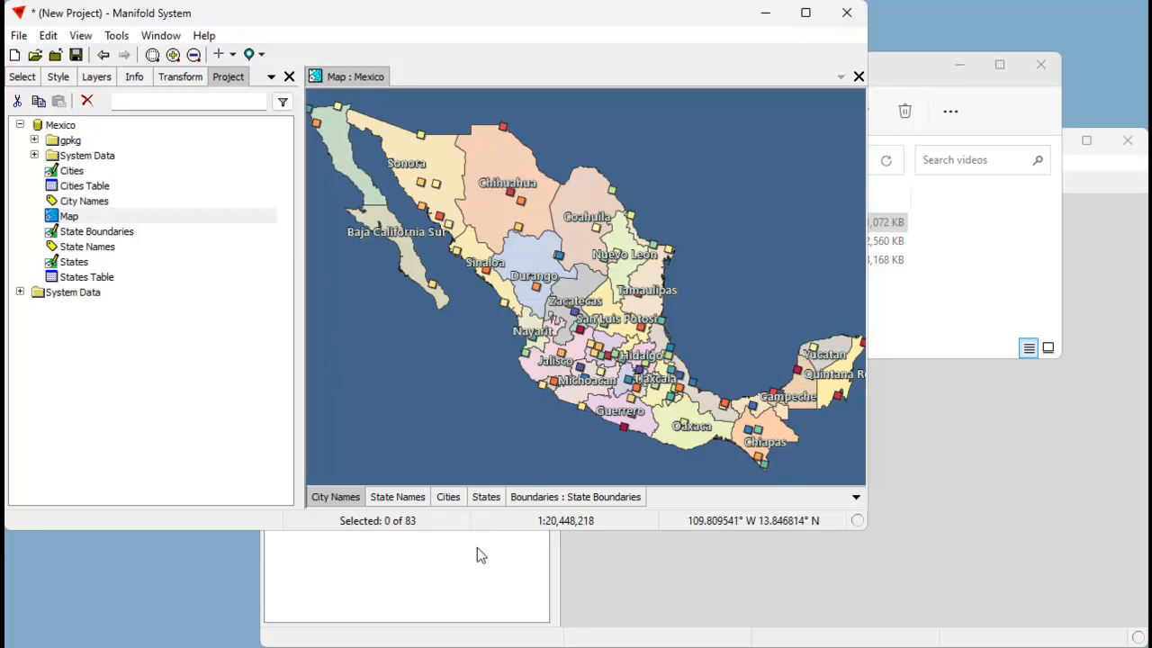
# Step: Link Mexico.gpkg from the videos folder into the empty project of the second Manifold window
pyautogui.click(507, 637)
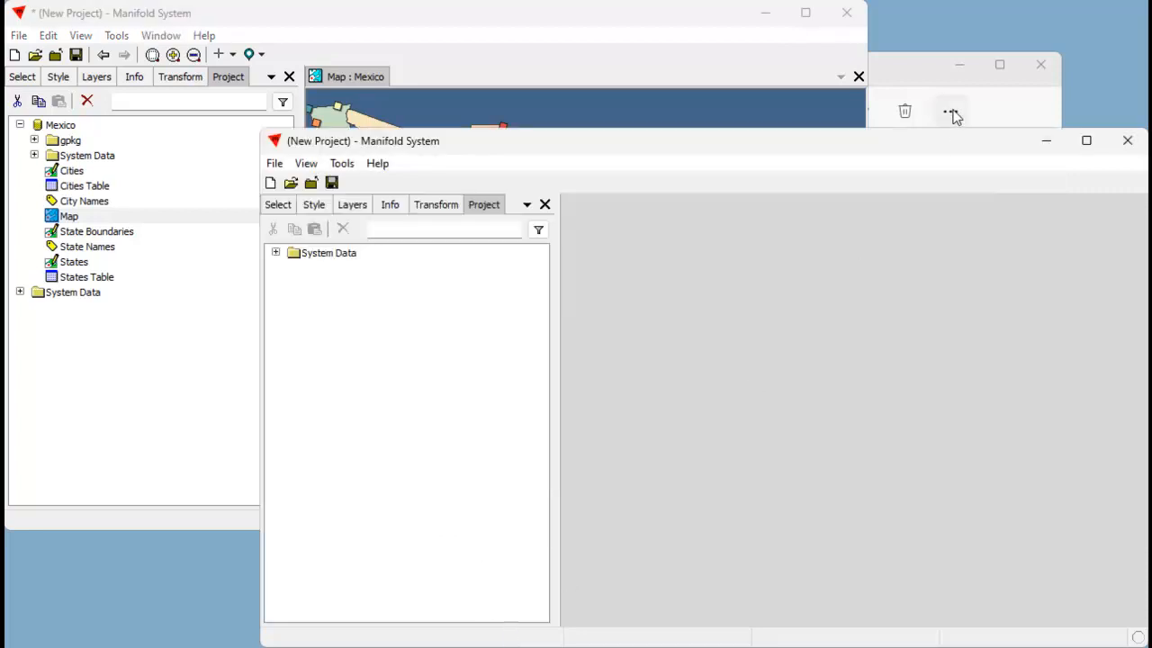
pyautogui.click(930, 78)
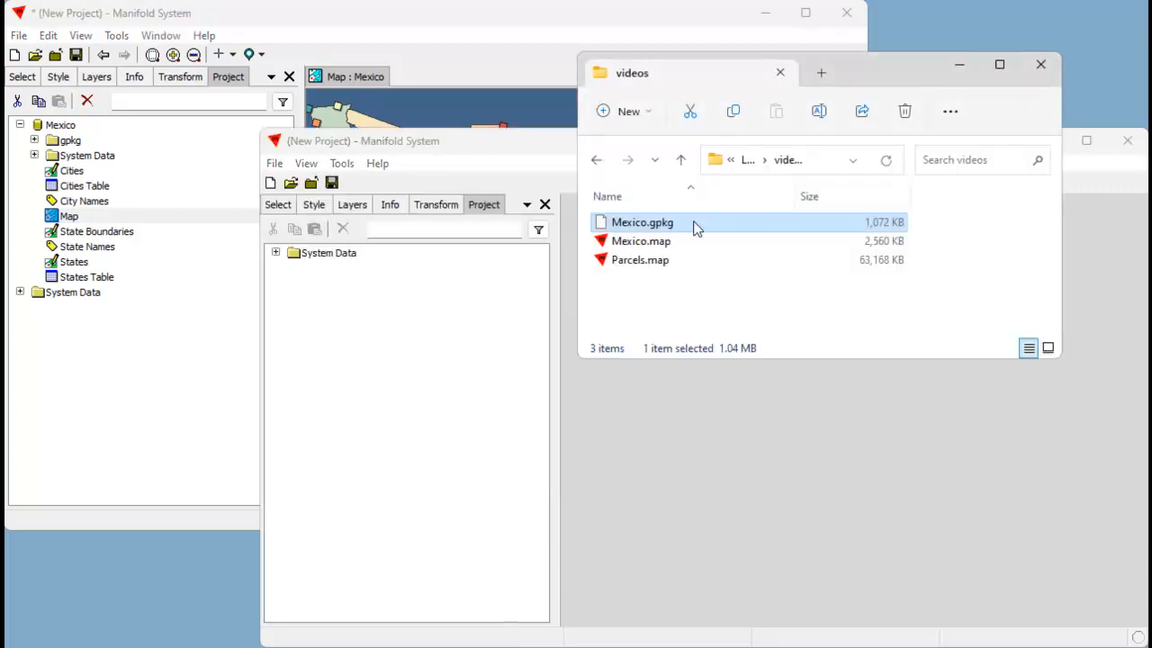
pyautogui.moveTo(699, 226); pyautogui.dragTo(420, 382)
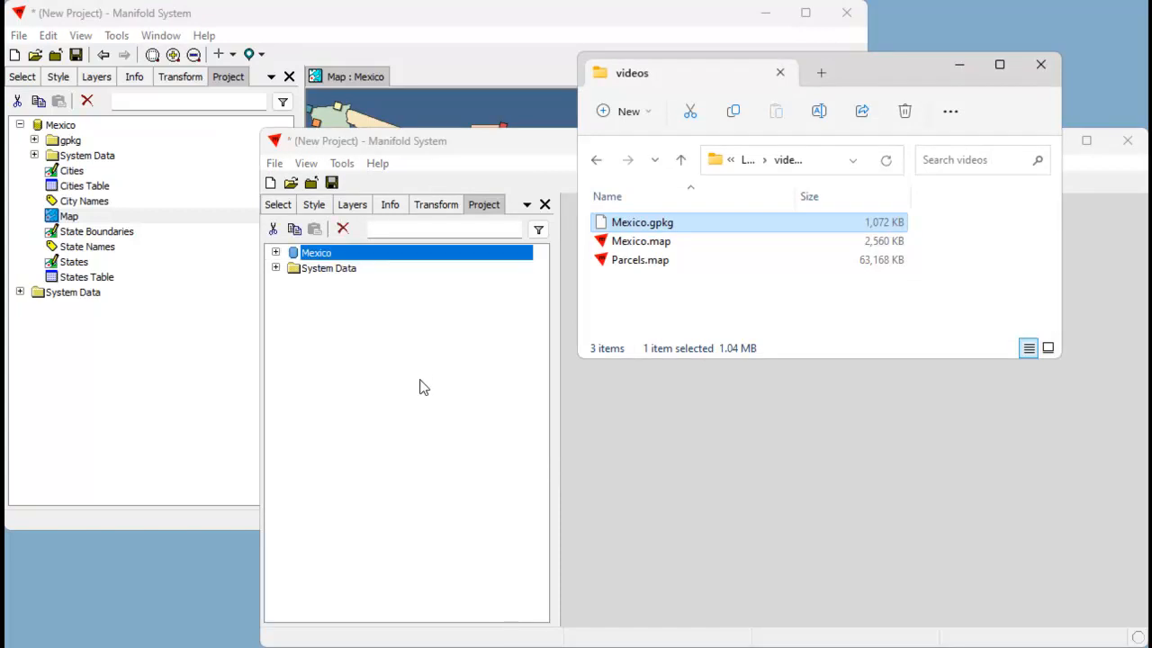
# Step: Expand the Mexico data source in the second Manifold window and open its Map
pyautogui.click(497, 141)
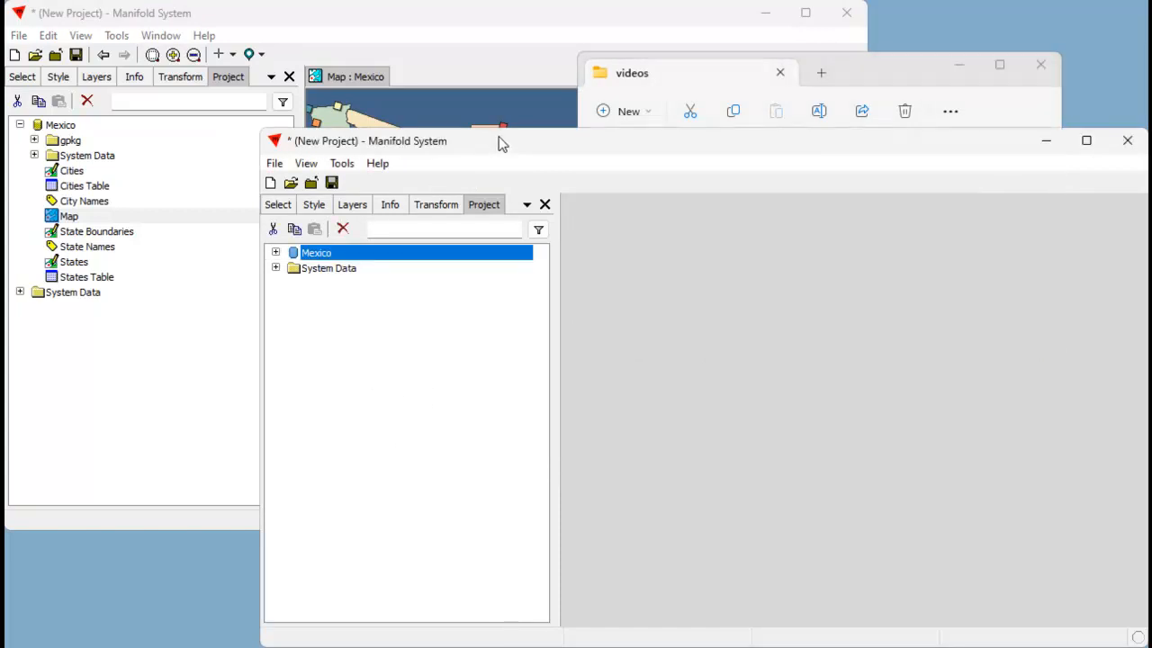
pyautogui.click(535, 25)
pyautogui.click(985, 153)
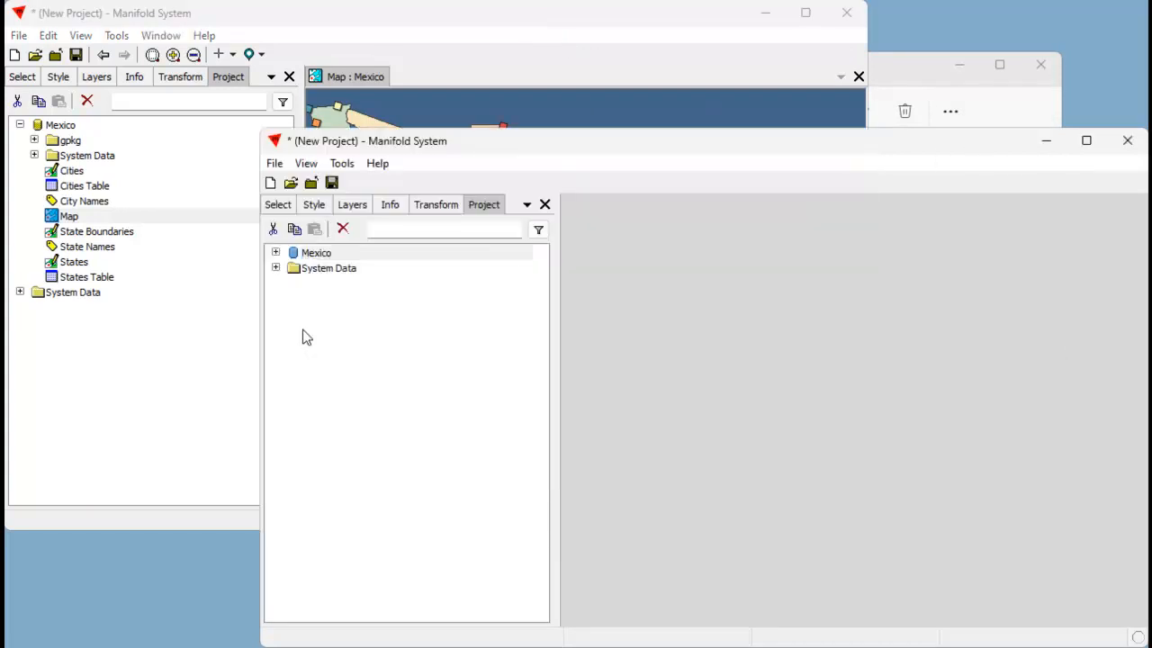
pyautogui.doubleClick(300, 250)
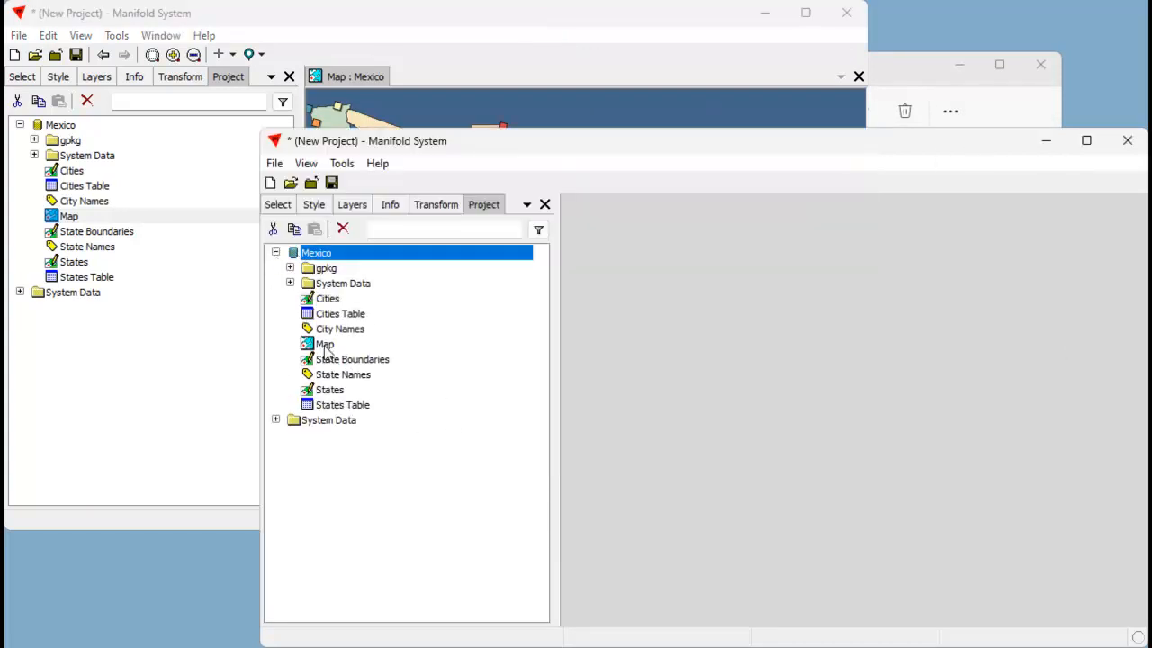
pyautogui.doubleClick(326, 347)
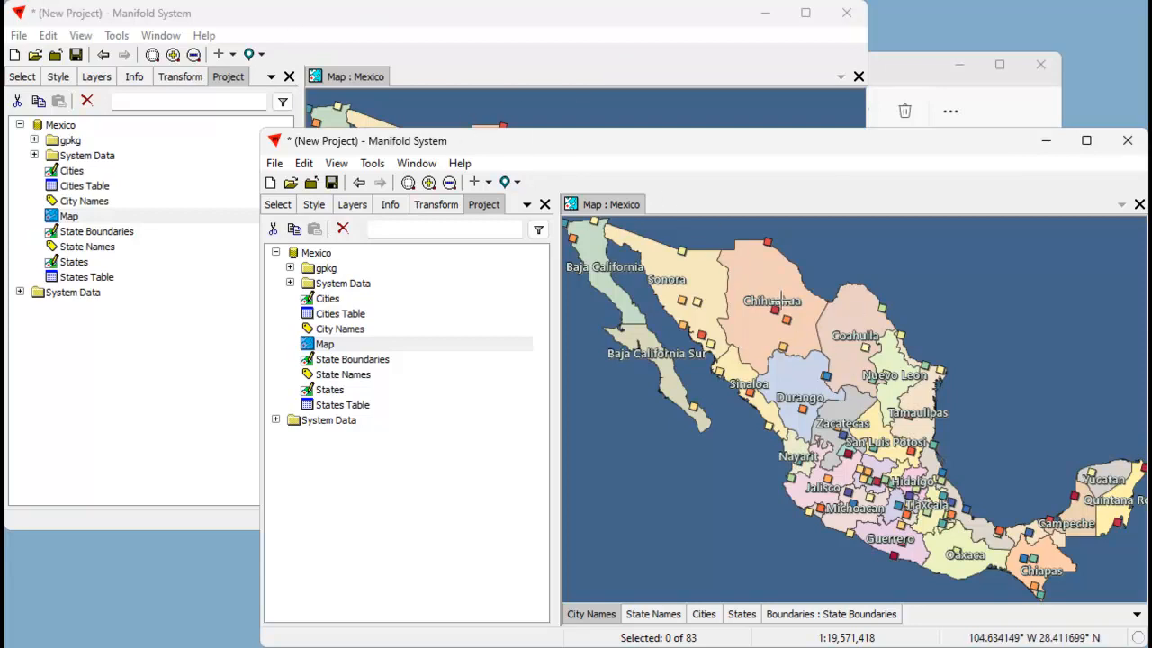
# Step: Zoom the Map to the area around Chihuahua in both Manifold windows
pyautogui.click(484, 15)
pyautogui.moveTo(438, 114); pyautogui.dragTo(589, 259)
pyautogui.moveTo(581, 350); pyautogui.dragTo(511, 326)
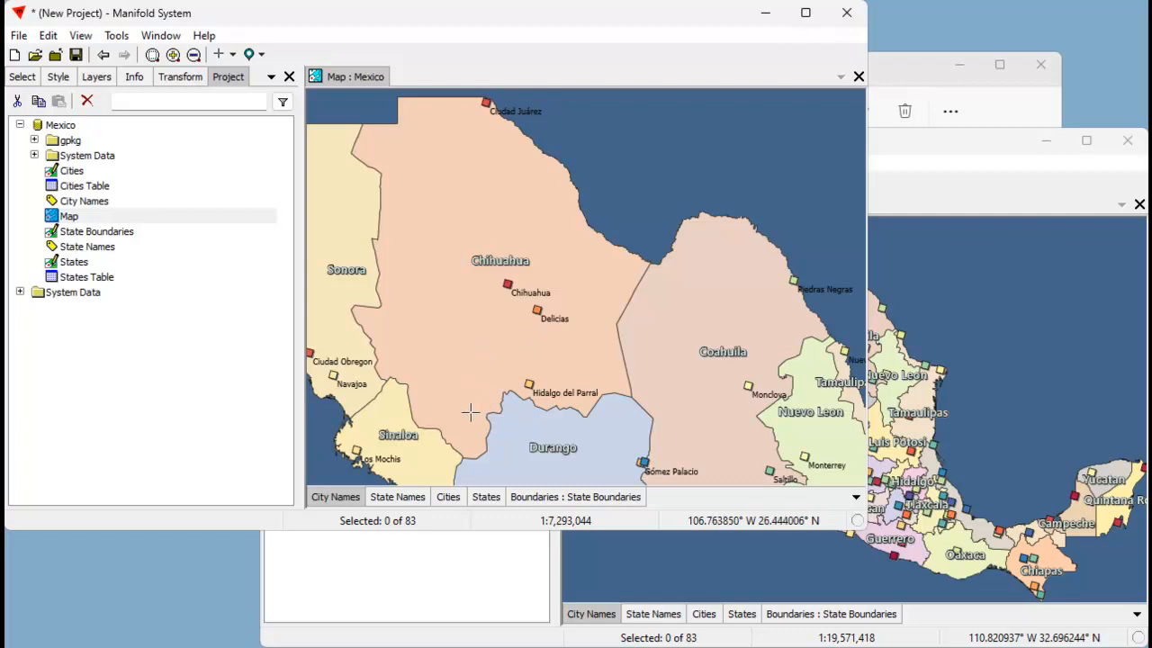
pyautogui.click(931, 144)
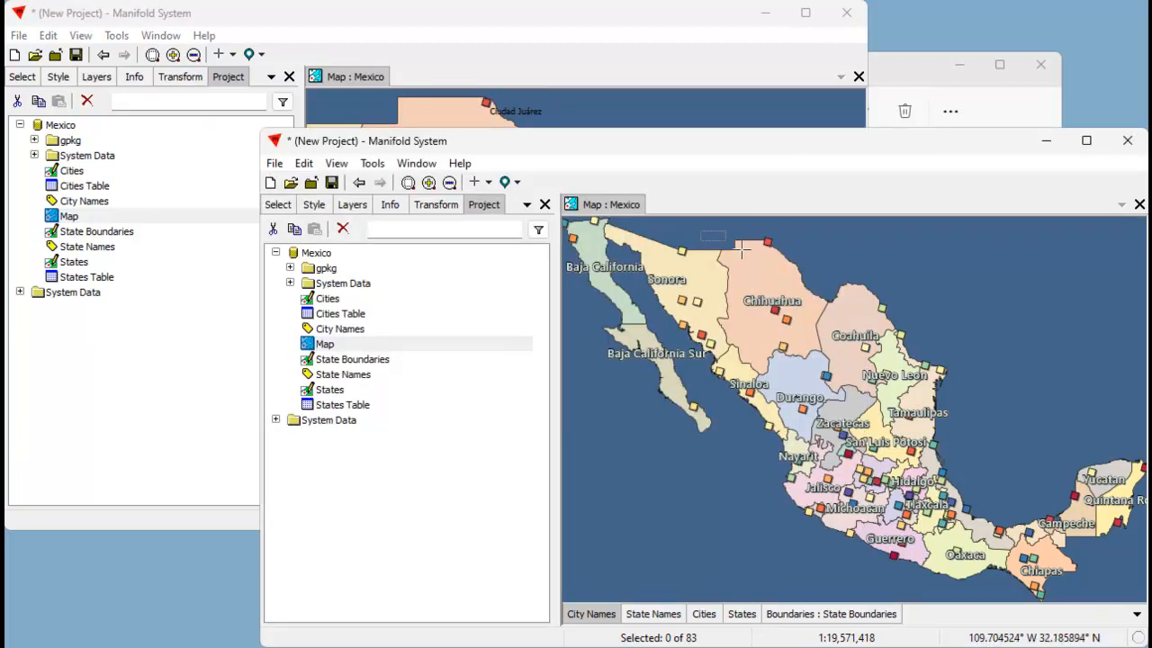
pyautogui.moveTo(862, 387); pyautogui.dragTo(862, 388)
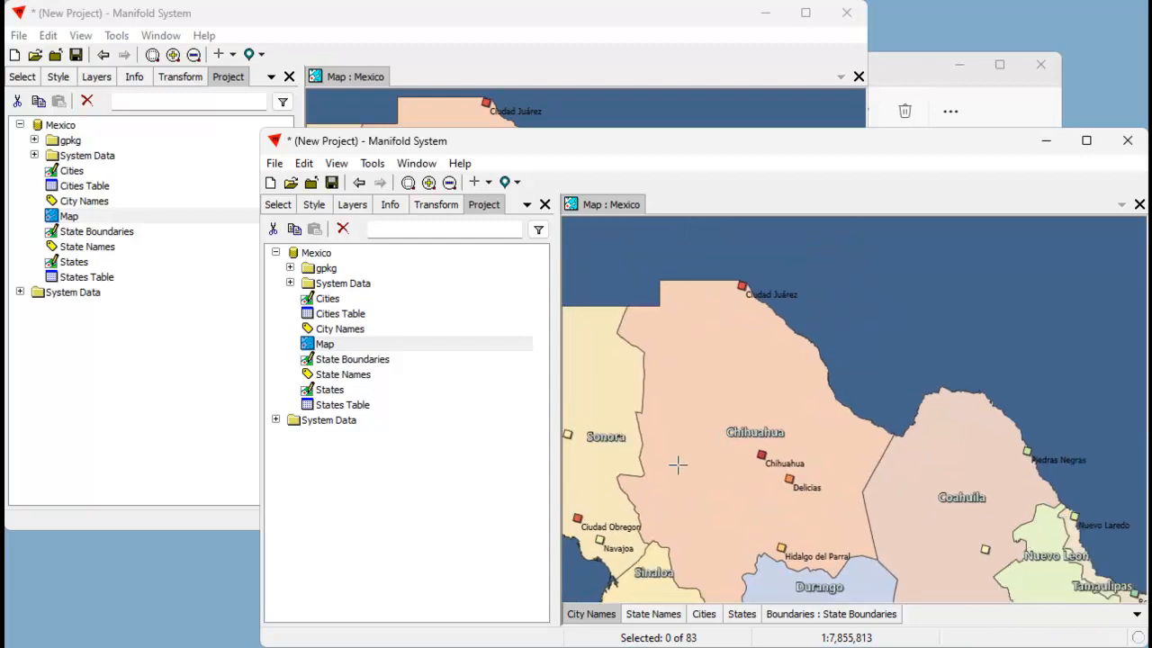
# Step: Make States the active layer in the first Manifold window and start editing the coordinates of the Chihuahua area
pyautogui.click(611, 25)
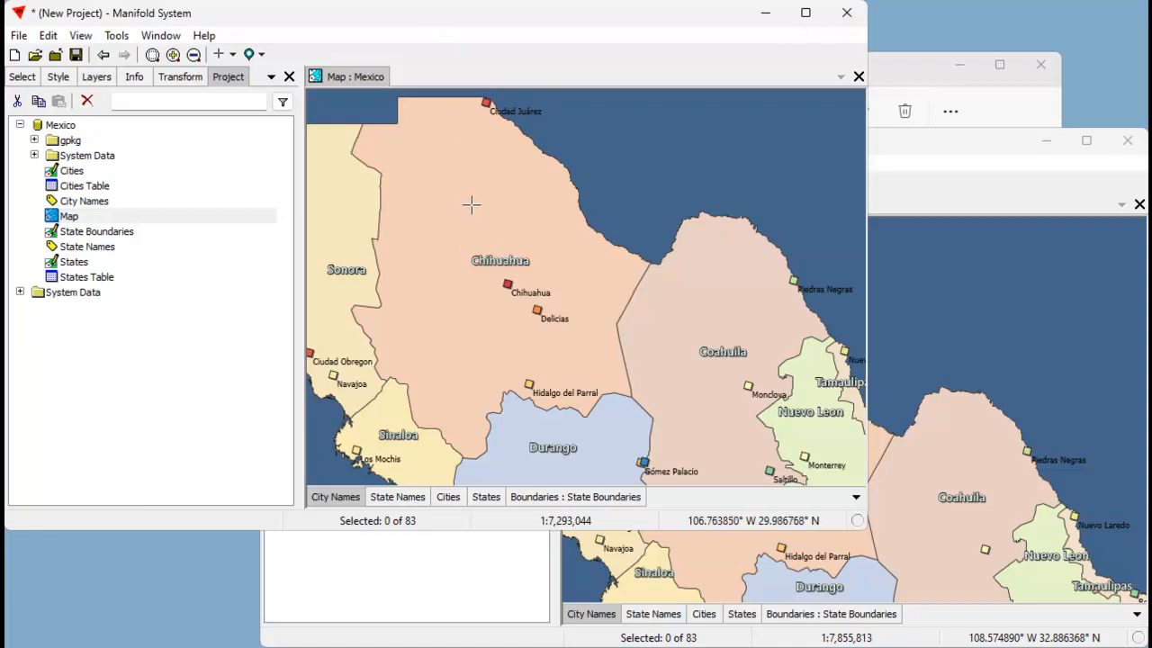
pyautogui.click(492, 499)
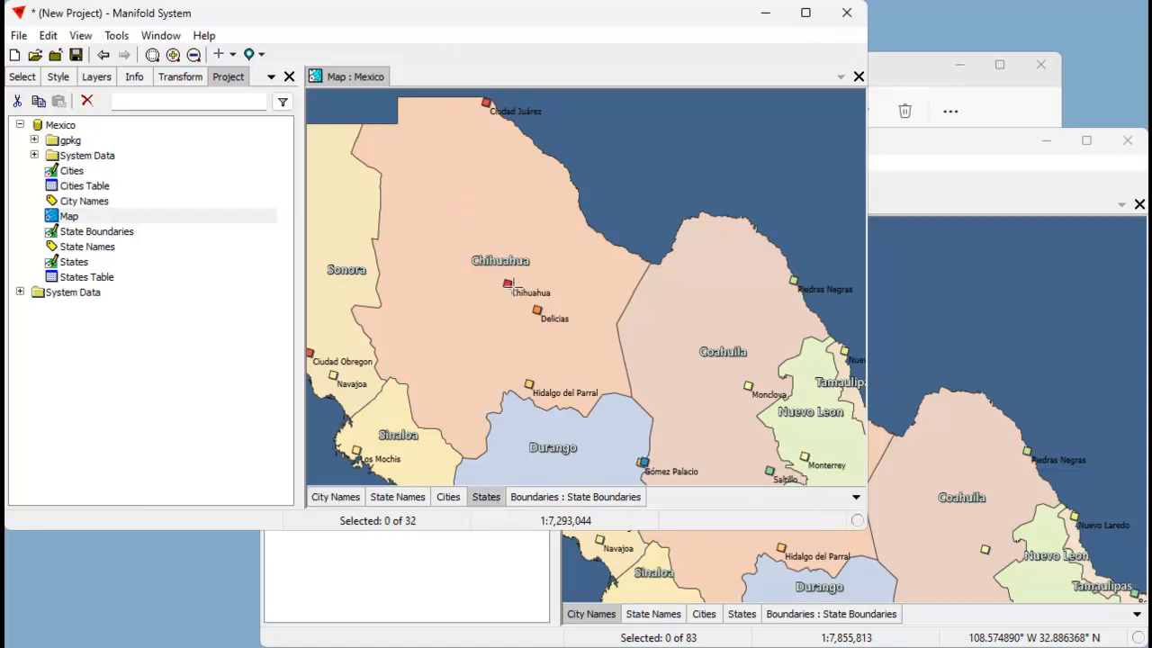
pyautogui.keyDown('shift'); pyautogui.click(487, 499); pyautogui.keyUp('shift')
pyautogui.keyDown('shift'); pyautogui.click(490, 501); pyautogui.keyUp('shift')
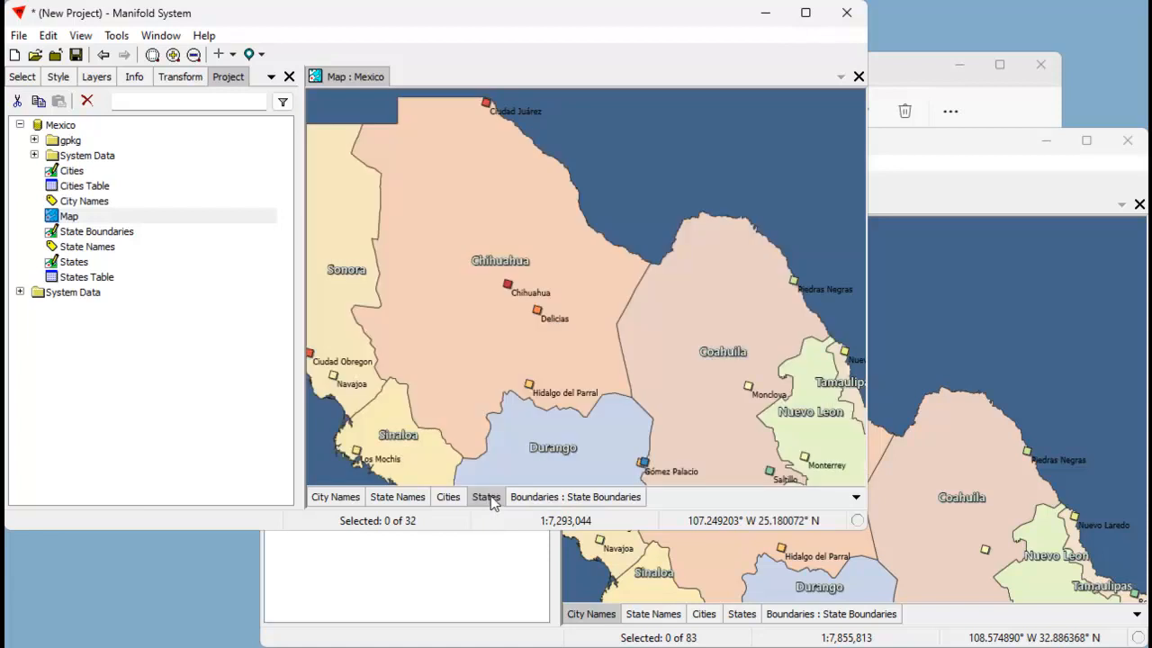
pyautogui.click(501, 198)
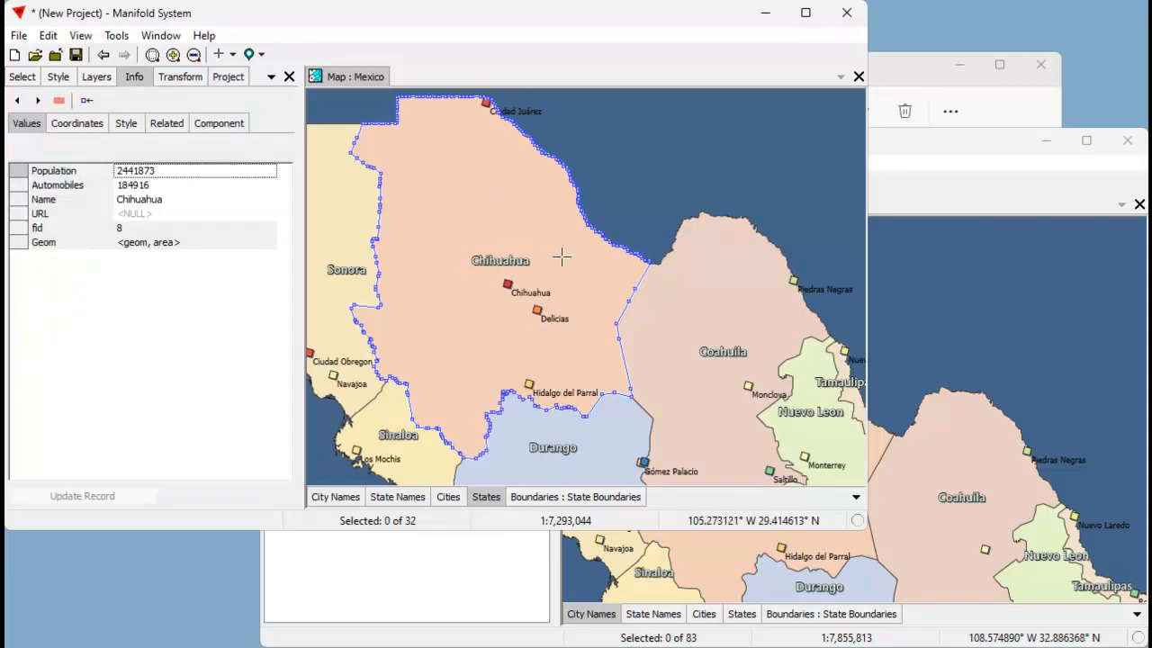
pyautogui.click(617, 321)
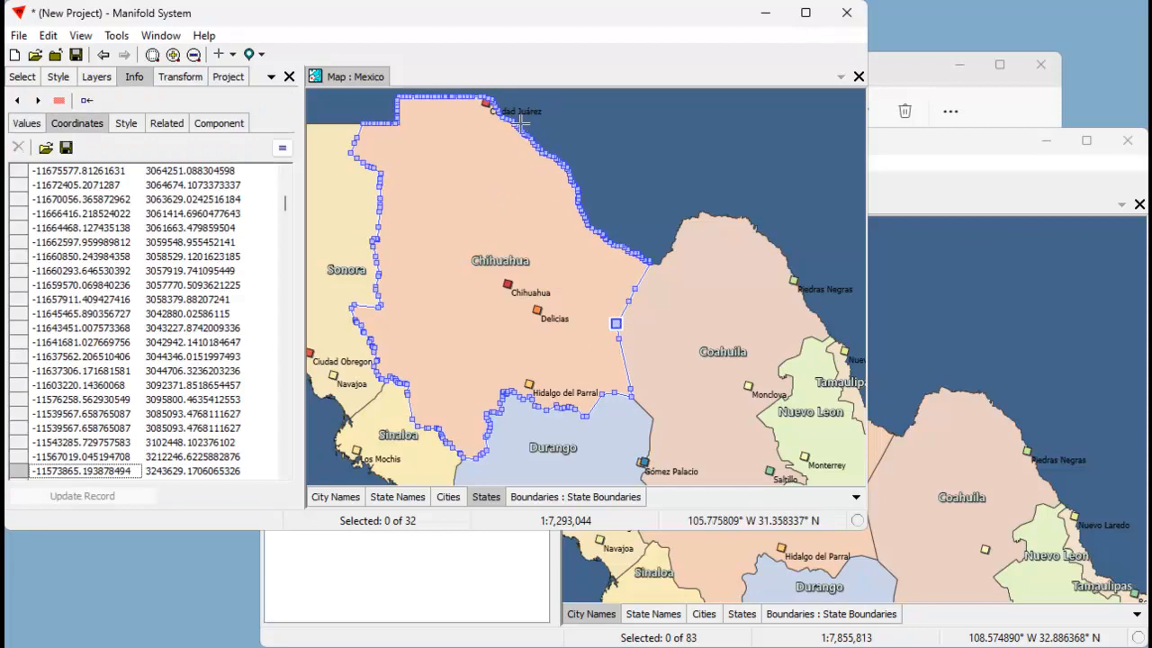
# Step: Select the vertices along Chihuahua's northeastern border, move them outward to the northeast, and update the record
pyautogui.moveTo(521, 121); pyautogui.dragTo(627, 248)
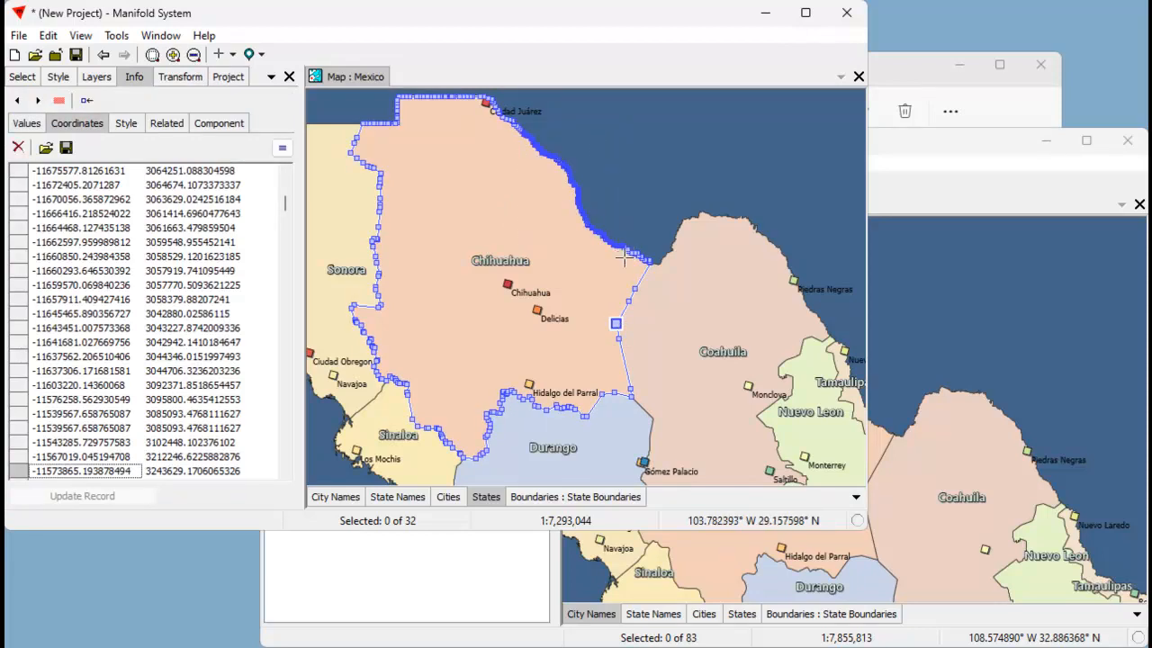
pyautogui.click(569, 171)
pyautogui.moveTo(569, 177); pyautogui.dragTo(633, 135)
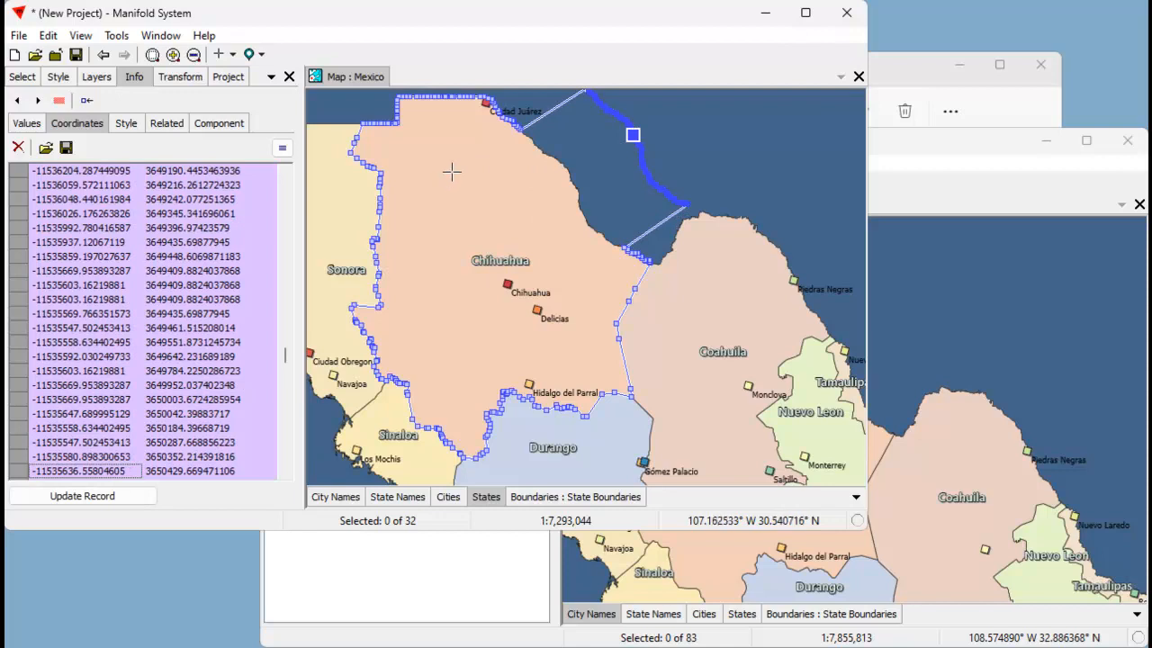
pyautogui.click(92, 496)
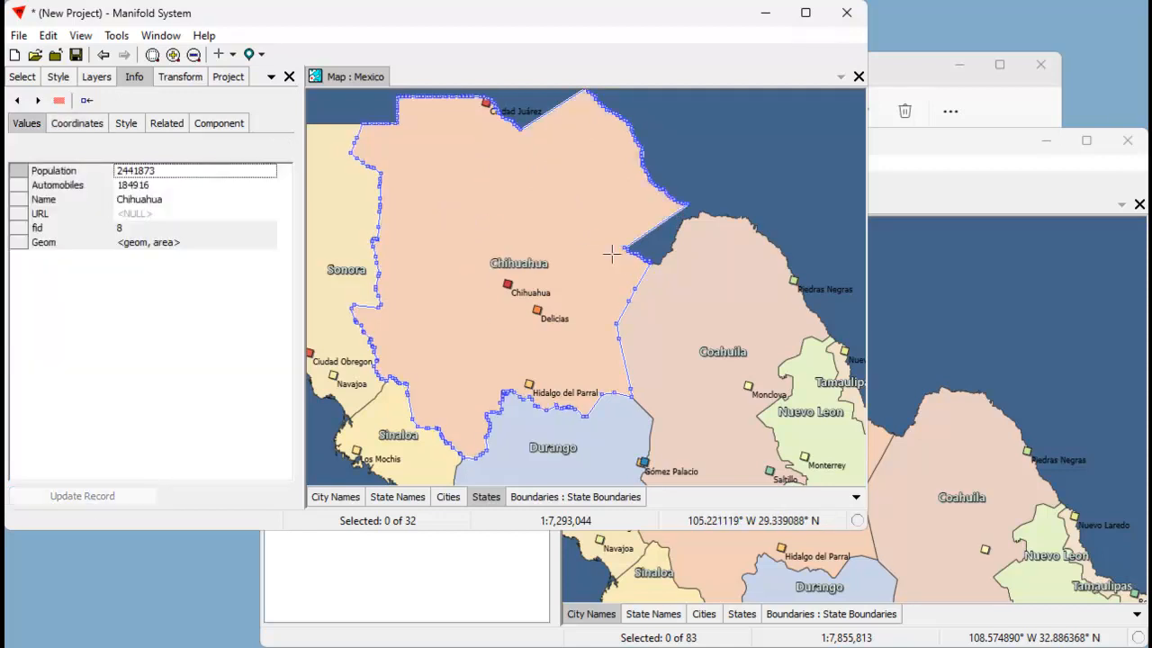
# Step: Pan the second Manifold window's map slightly to refresh it and check Chihuahua's edited boundary
pyautogui.click(932, 189)
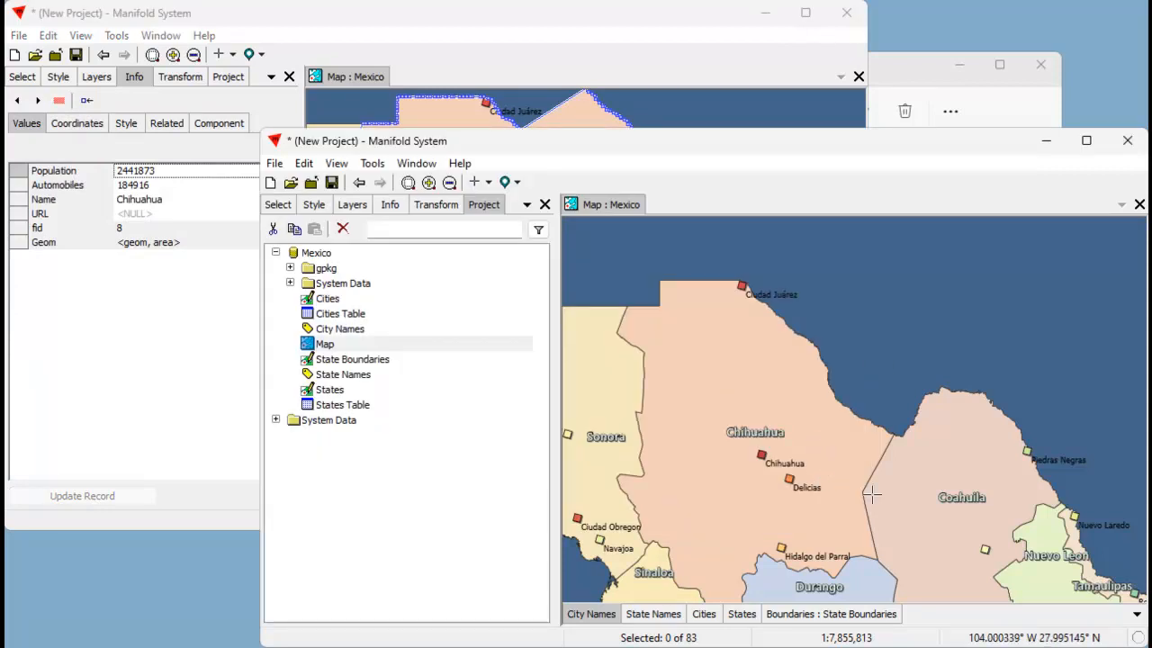
pyautogui.moveTo(906, 492); pyautogui.dragTo(892, 482)
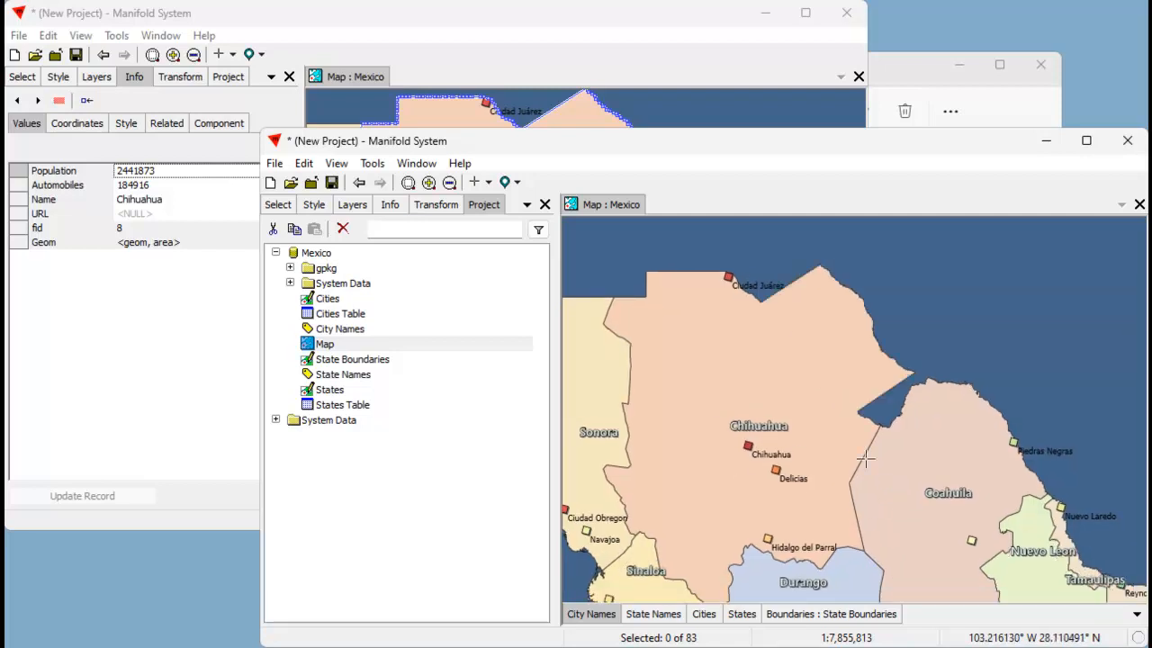
pyautogui.click(635, 27)
# Step: Make States the active layer in the second Manifold window and start editing the coordinates of the Chihuahua area
pyautogui.click(954, 198)
pyautogui.click(743, 615)
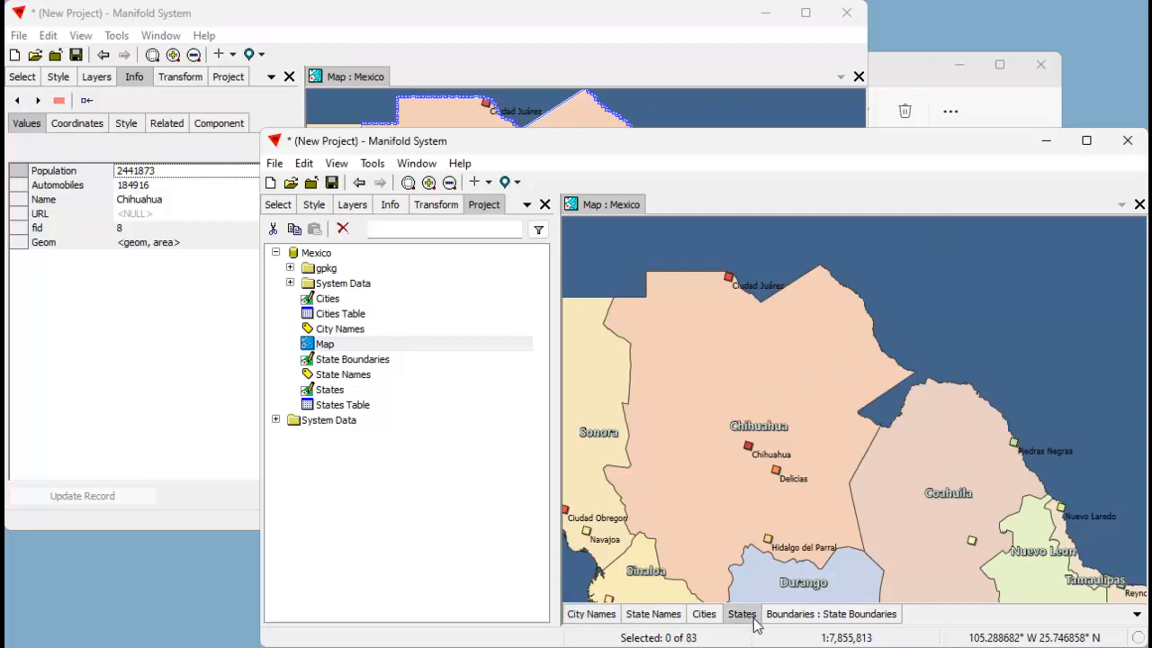
pyautogui.keyDown('alt'); pyautogui.click(792, 347); pyautogui.keyUp('alt')
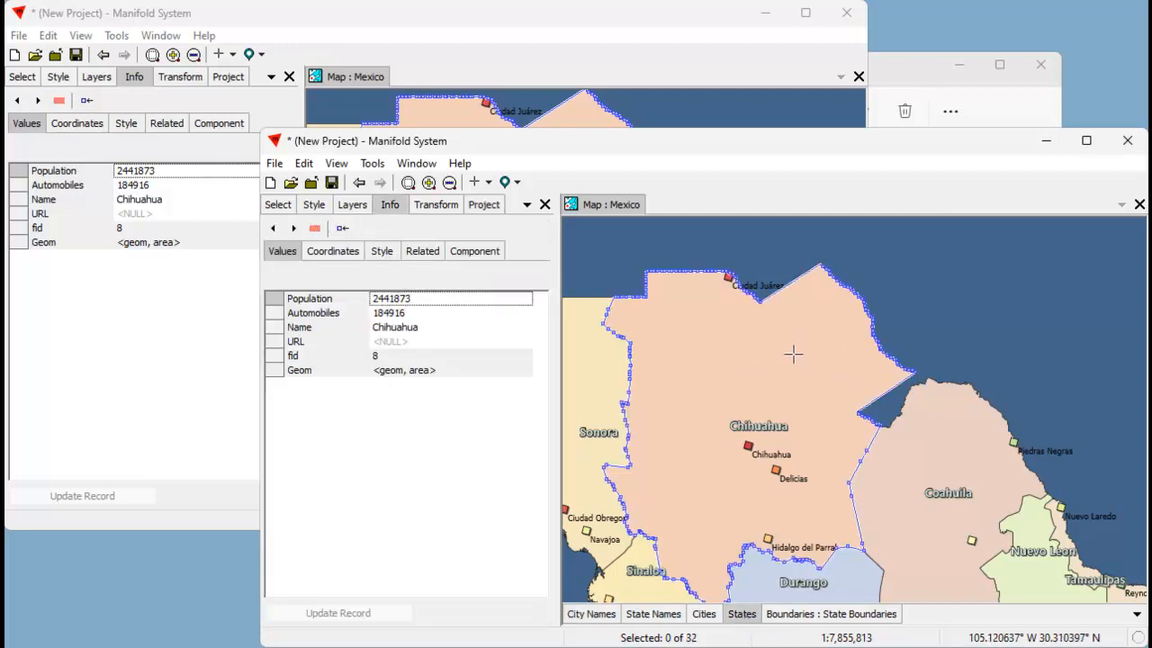
pyautogui.click(848, 484)
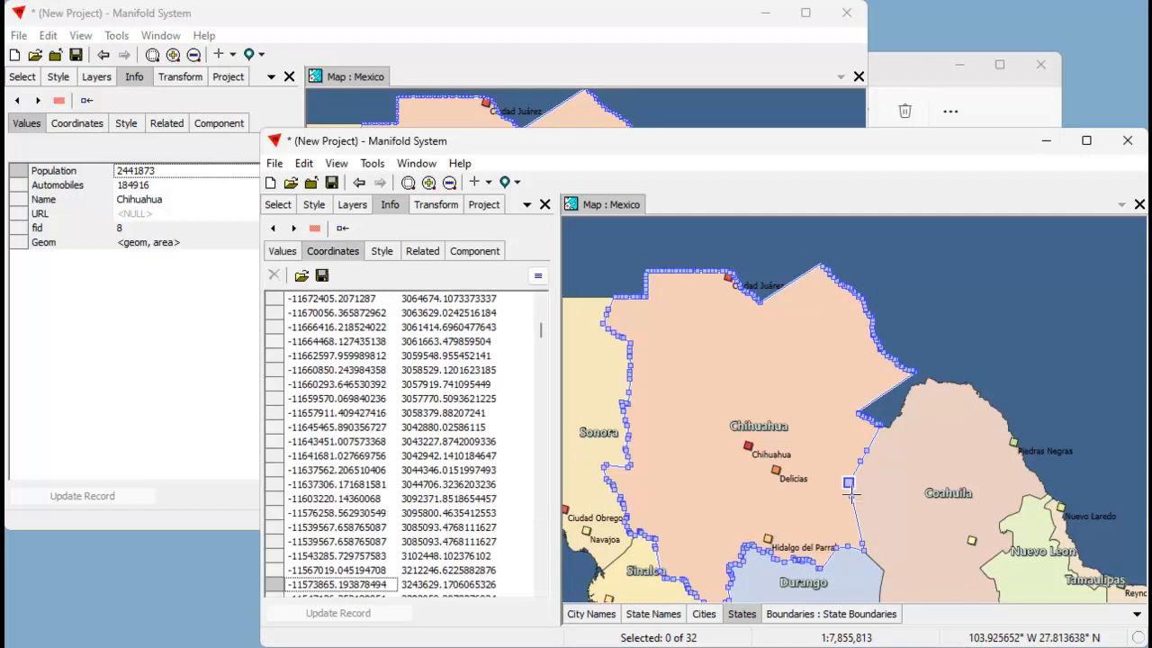
# Step: Move the selected vertices of Chihuahua's northeastern border inward to the southwest, update the record, and release the picked area
pyautogui.moveTo(830, 267); pyautogui.dragTo(770, 383)
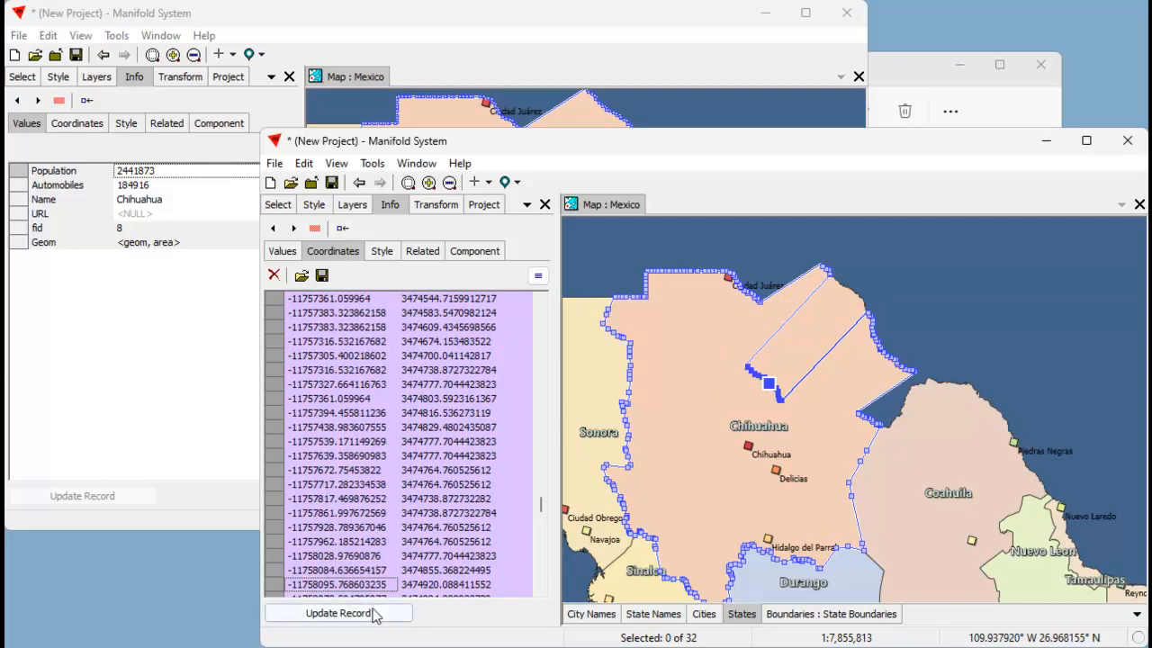
pyautogui.click(372, 613)
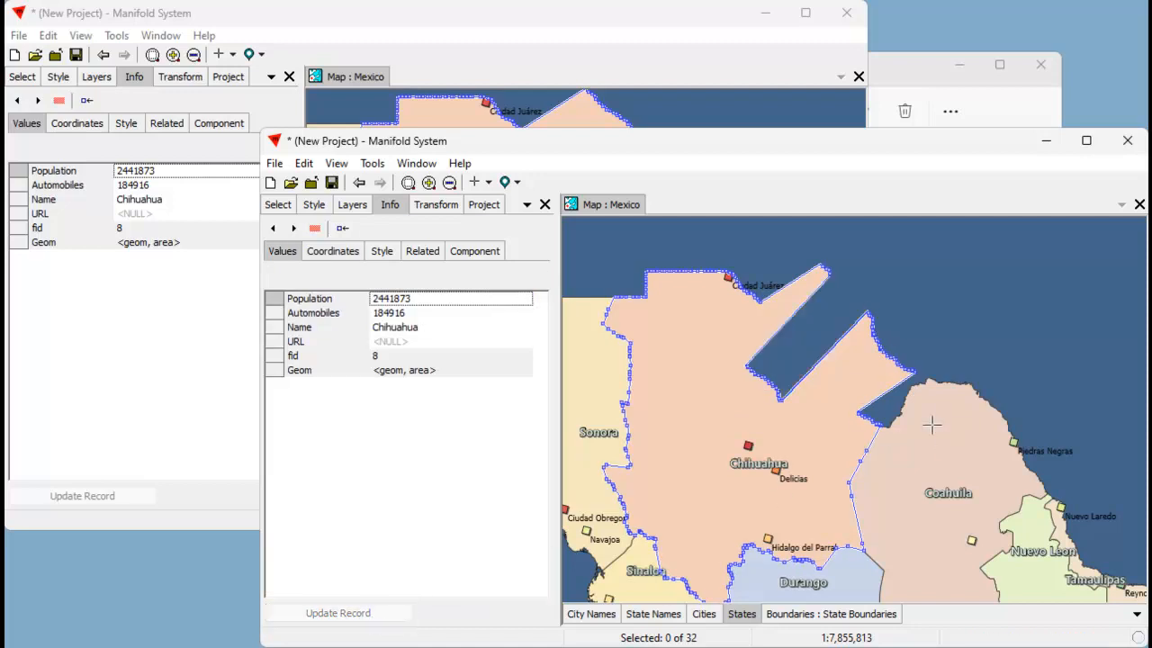
pyautogui.click(964, 291)
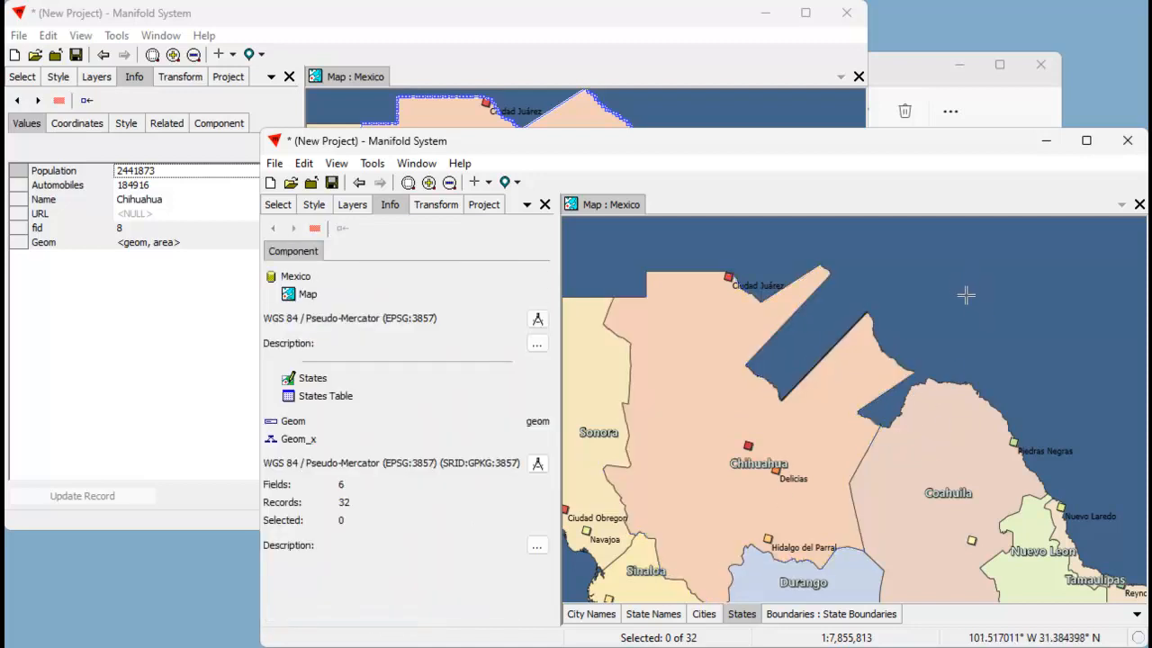
# Step: Pan the first Manifold window's map slightly to refresh Chihuahua's boundary, and release the picked area there
pyautogui.click(692, 59)
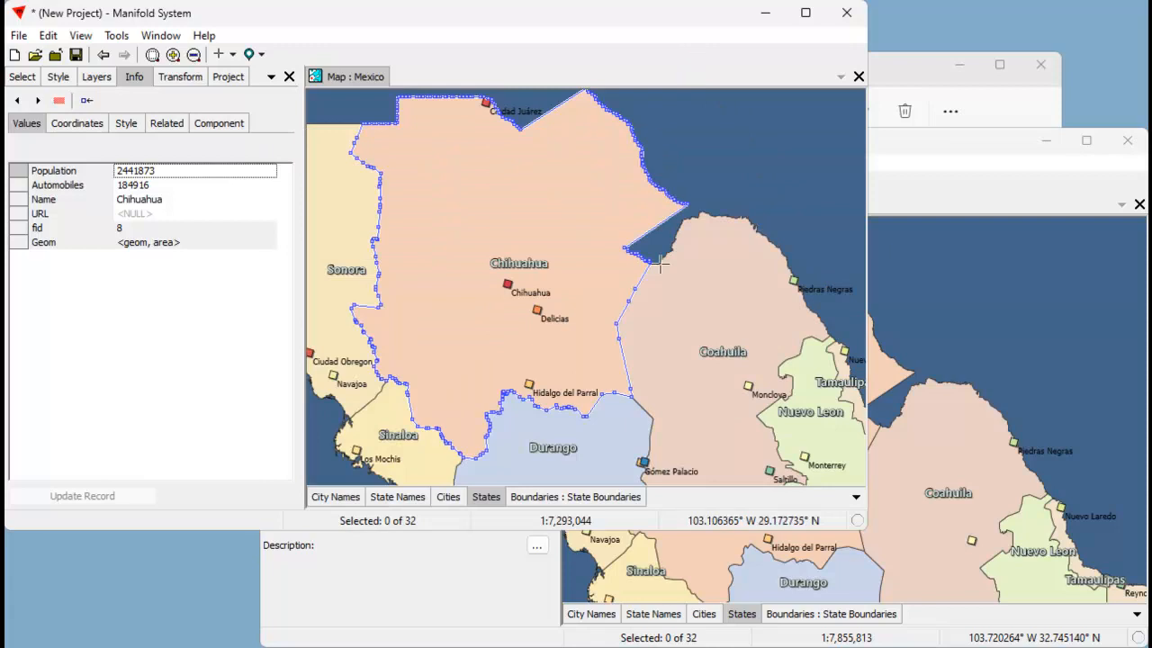
pyautogui.moveTo(560, 283); pyautogui.dragTo(580, 312)
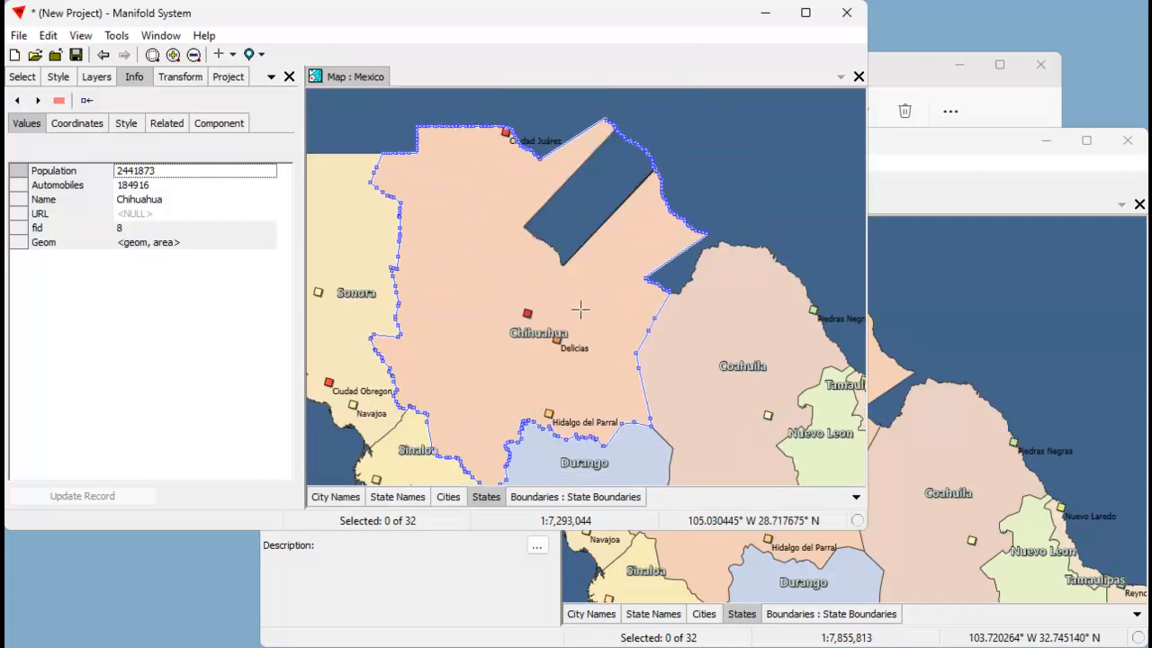
pyautogui.click(739, 150)
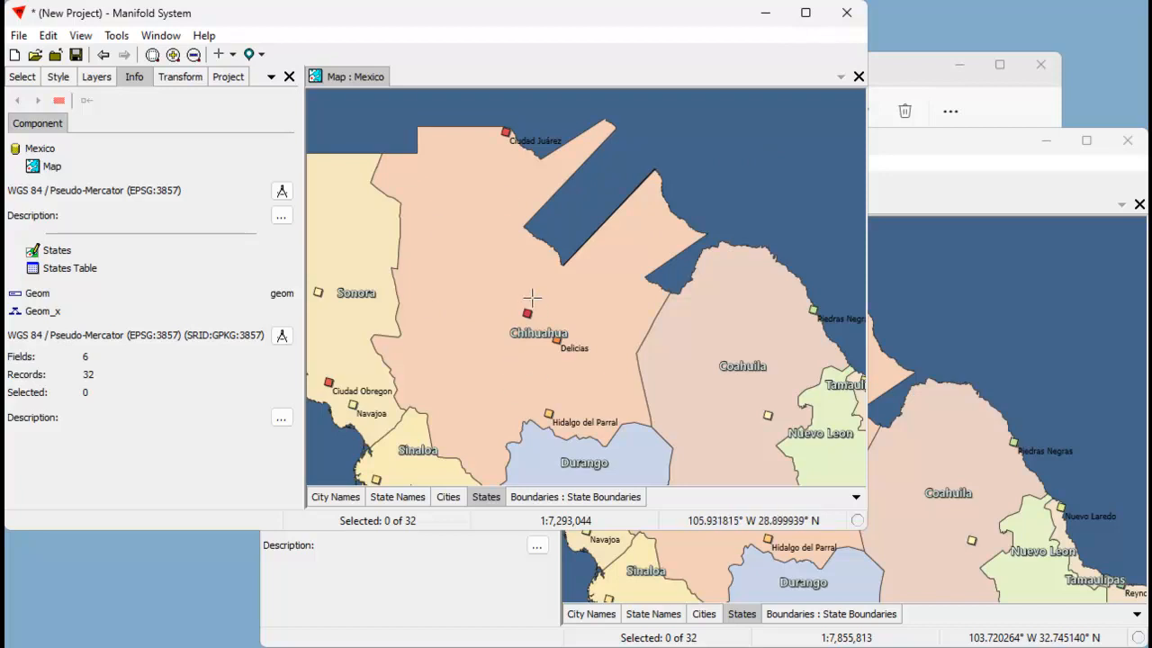
# Step: Pick the Chihuahua area in the first Manifold window to list its attribute values
pyautogui.click(961, 153)
pyautogui.click(720, 7)
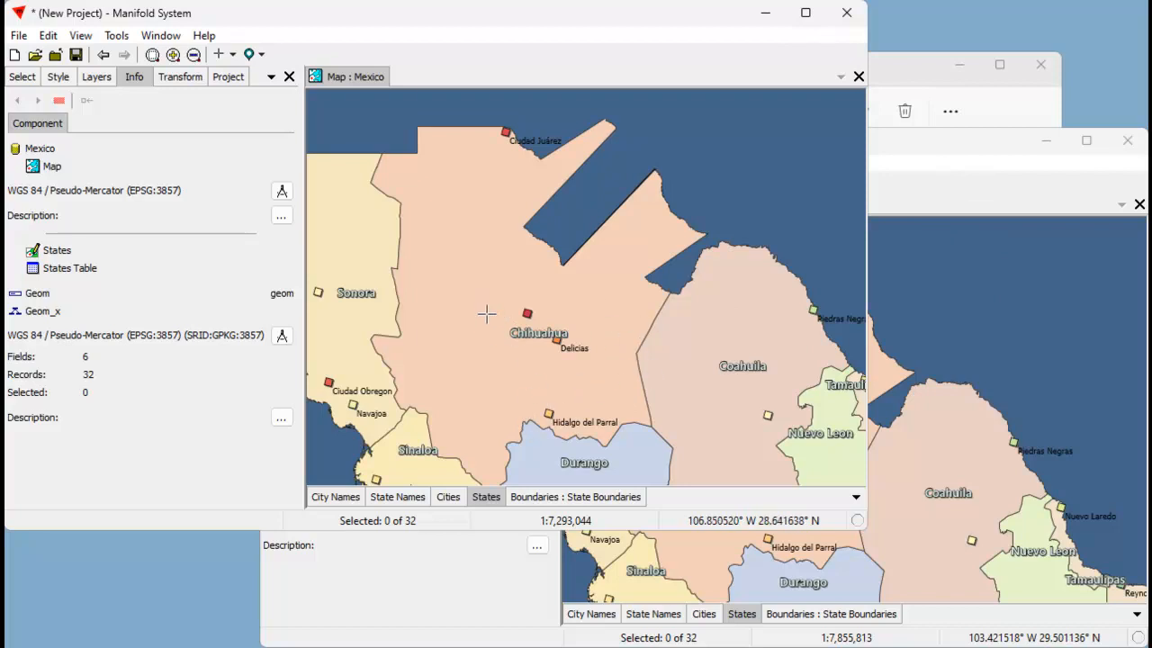
pyautogui.keyDown('ctrl'); pyautogui.click(485, 283); pyautogui.keyUp('ctrl')
pyautogui.click(172, 207)
pyautogui.moveTo(173, 207); pyautogui.dragTo(99, 205)
pyautogui.press('Escape')
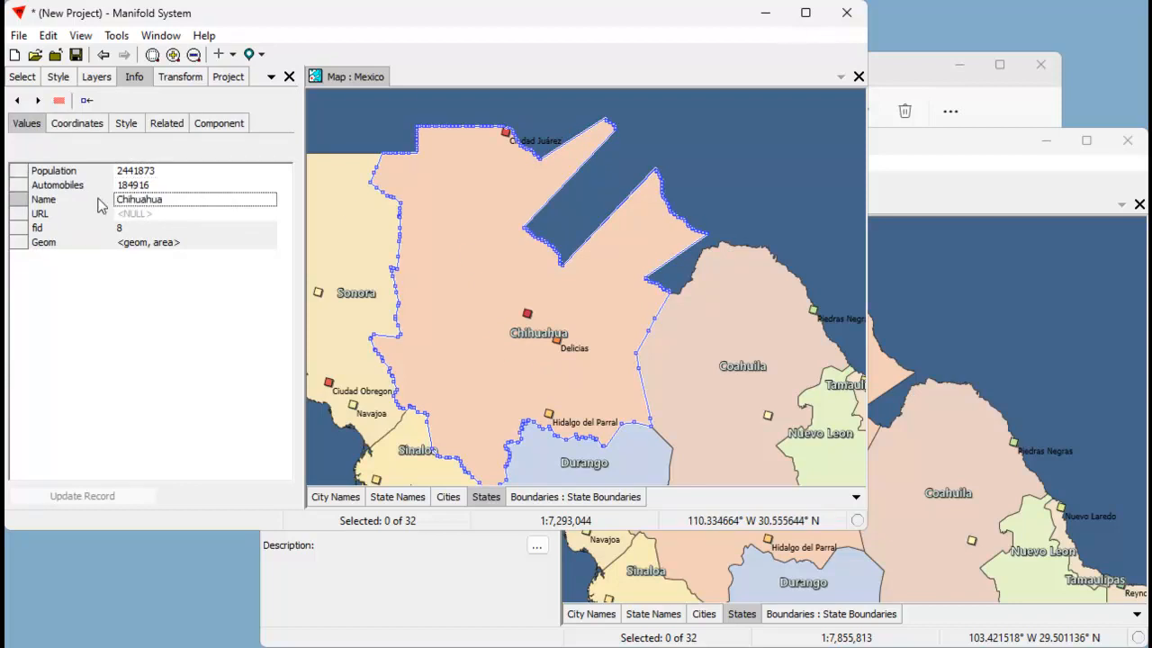
# Step: Set the Name value of the Chihuahua area to Dave, update the record, and refresh the first window's map
pyautogui.click(173, 207)
pyautogui.moveTo(173, 207); pyautogui.dragTo(77, 204)
pyautogui.write('Dave')
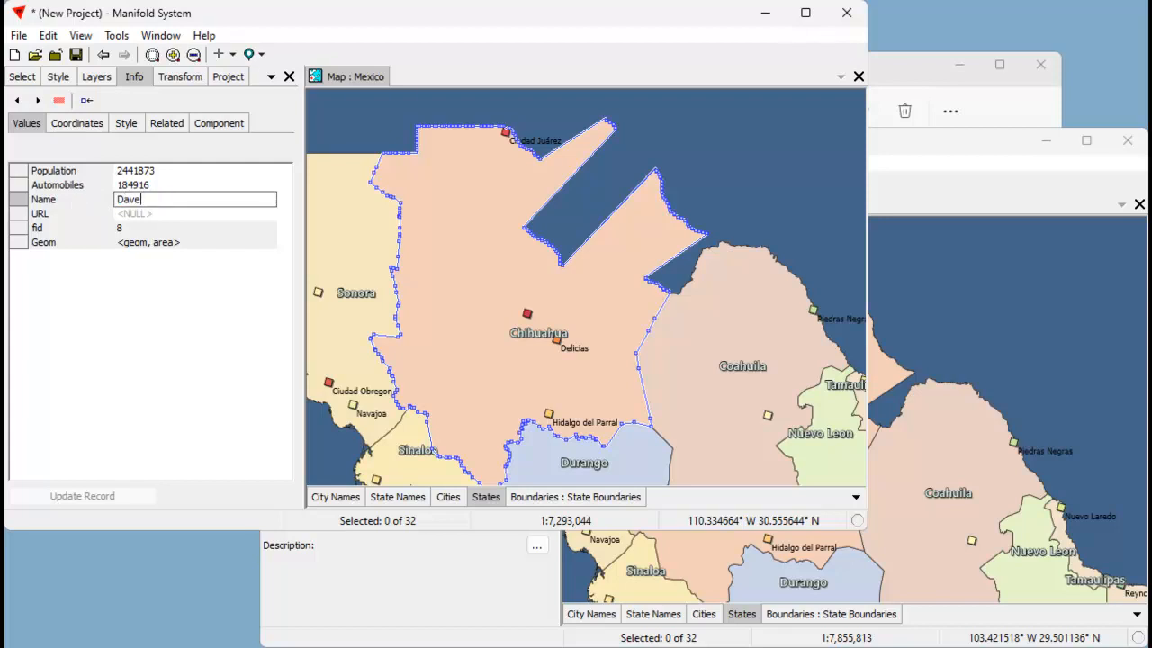
pyautogui.press('Return')
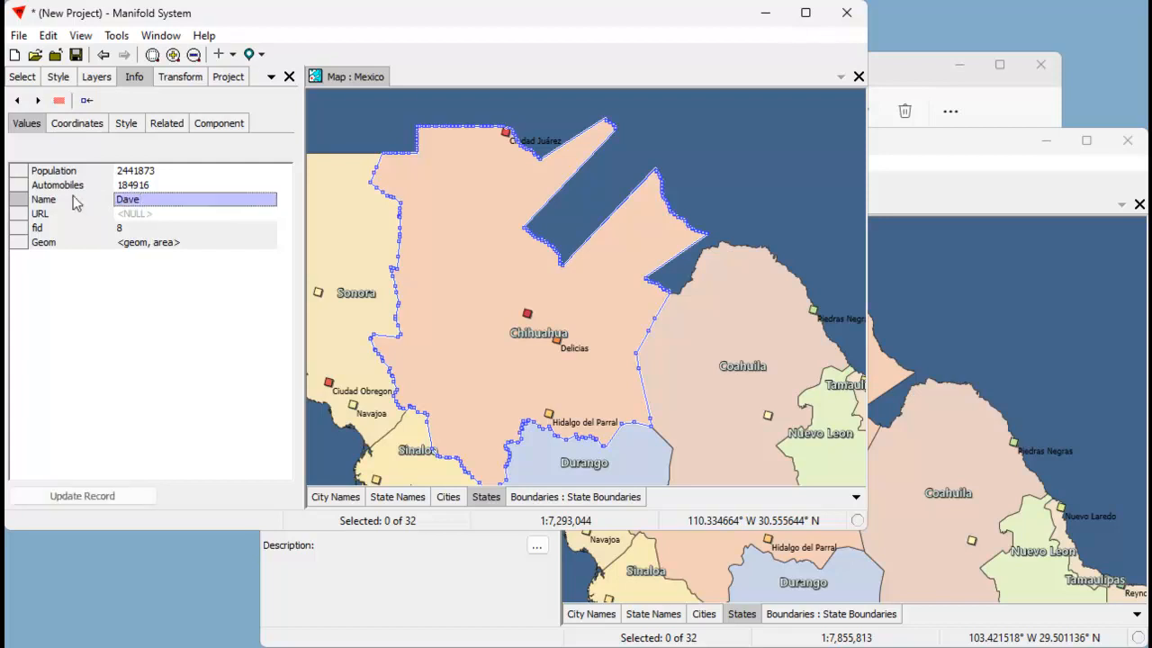
pyautogui.click(108, 497)
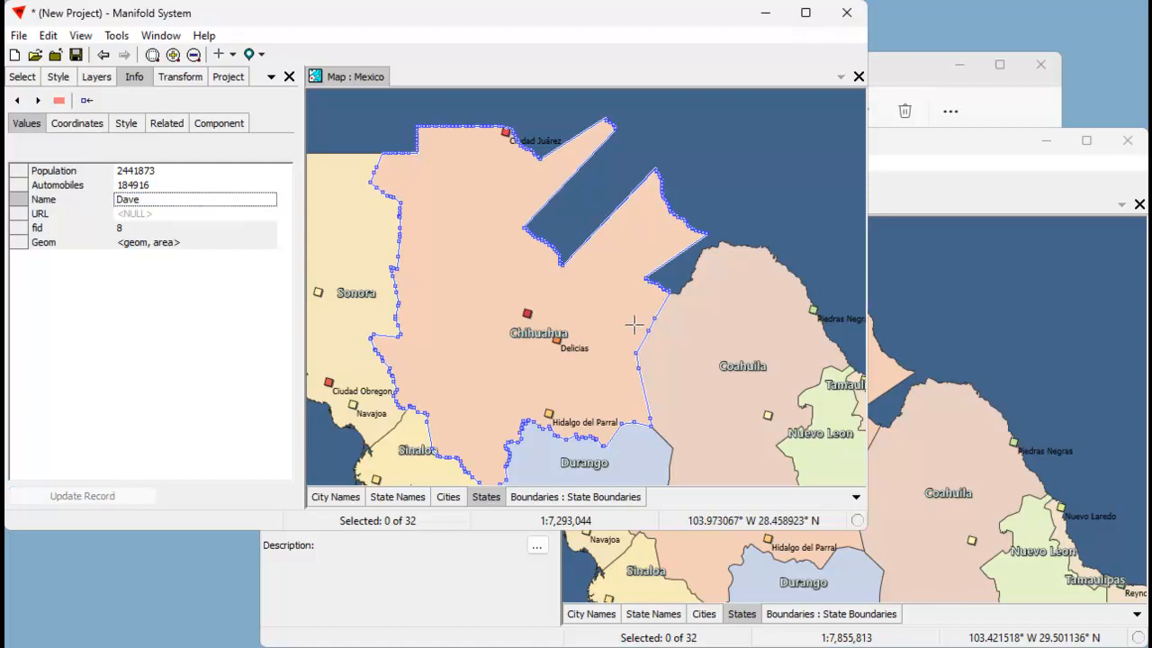
pyautogui.moveTo(695, 343); pyautogui.dragTo(672, 313)
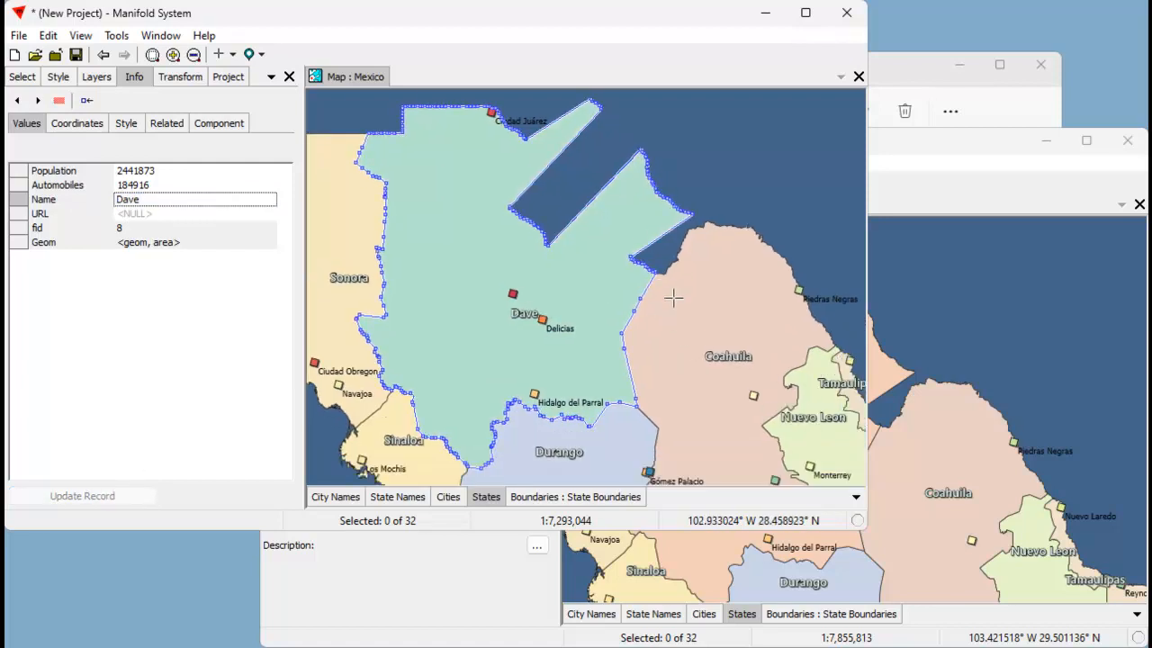
pyautogui.click(731, 161)
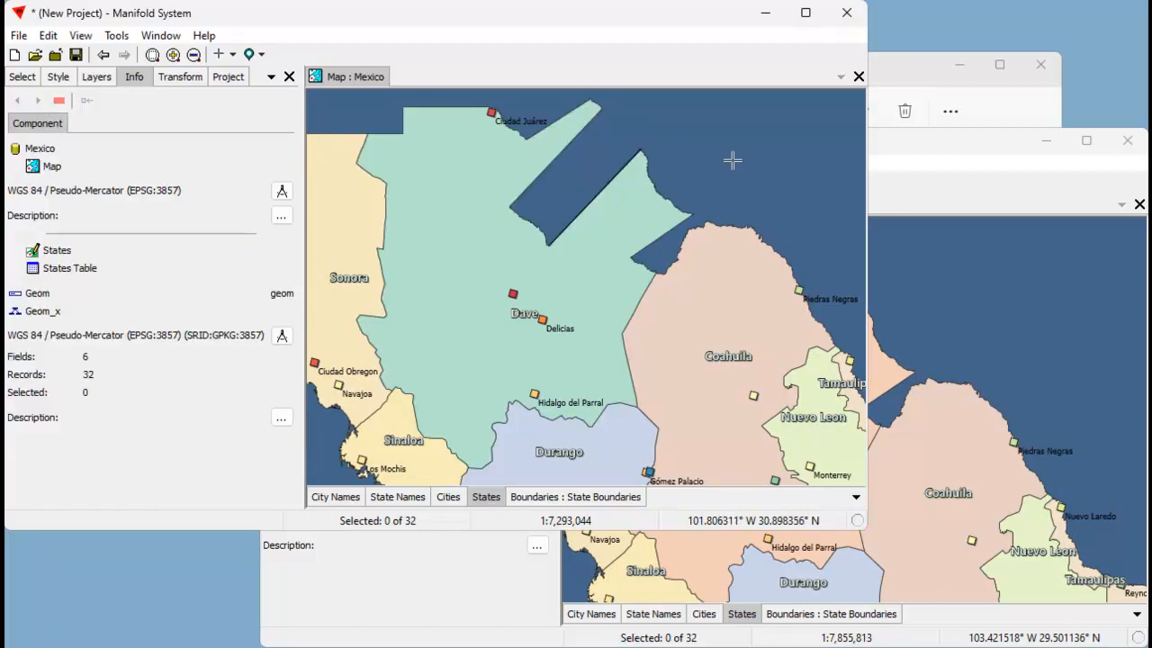
# Step: Refresh the second Manifold window's map to check the renamed state's label and colour
pyautogui.click(950, 206)
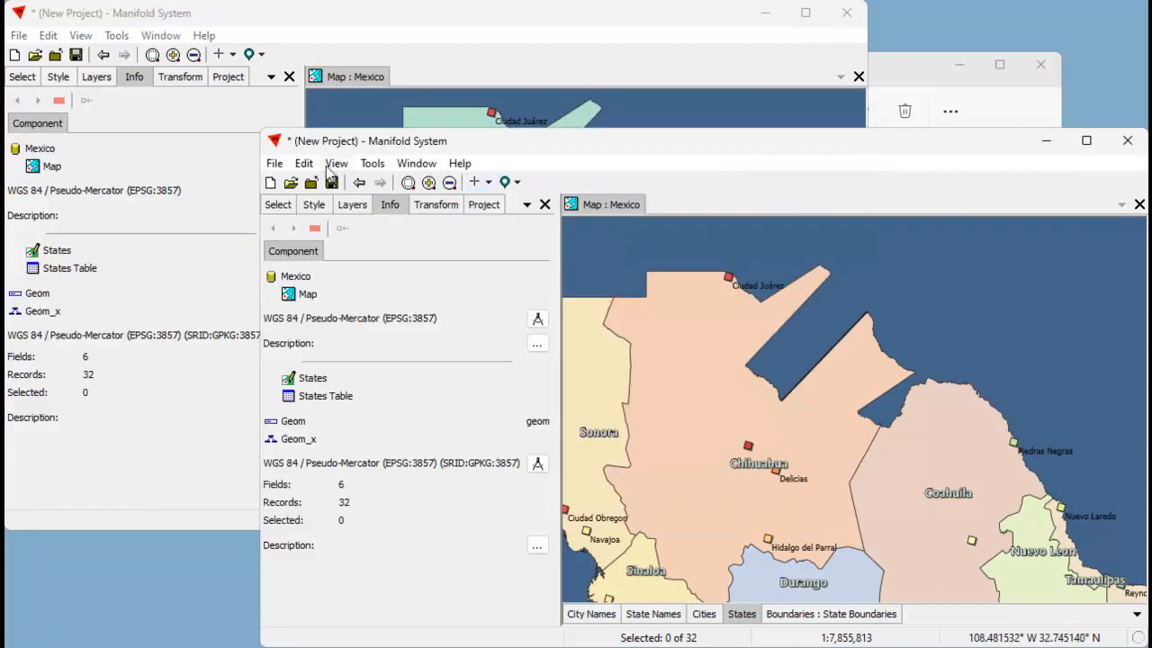
pyautogui.click(336, 163)
pyautogui.click(391, 392)
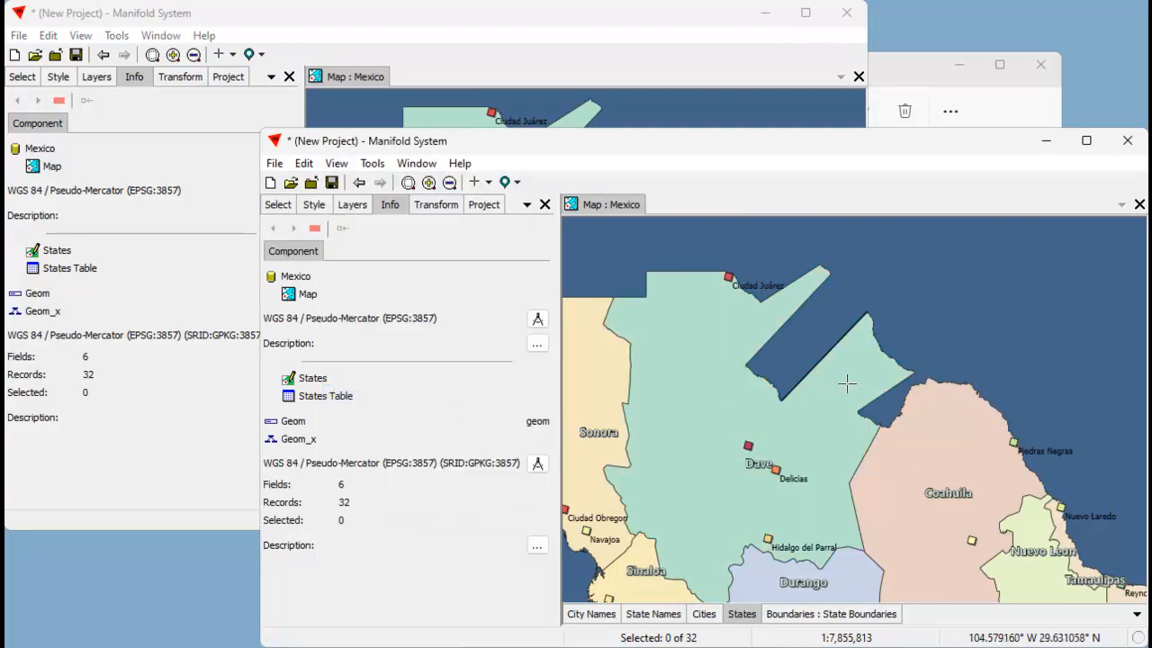
pyautogui.moveTo(969, 463); pyautogui.dragTo(981, 447)
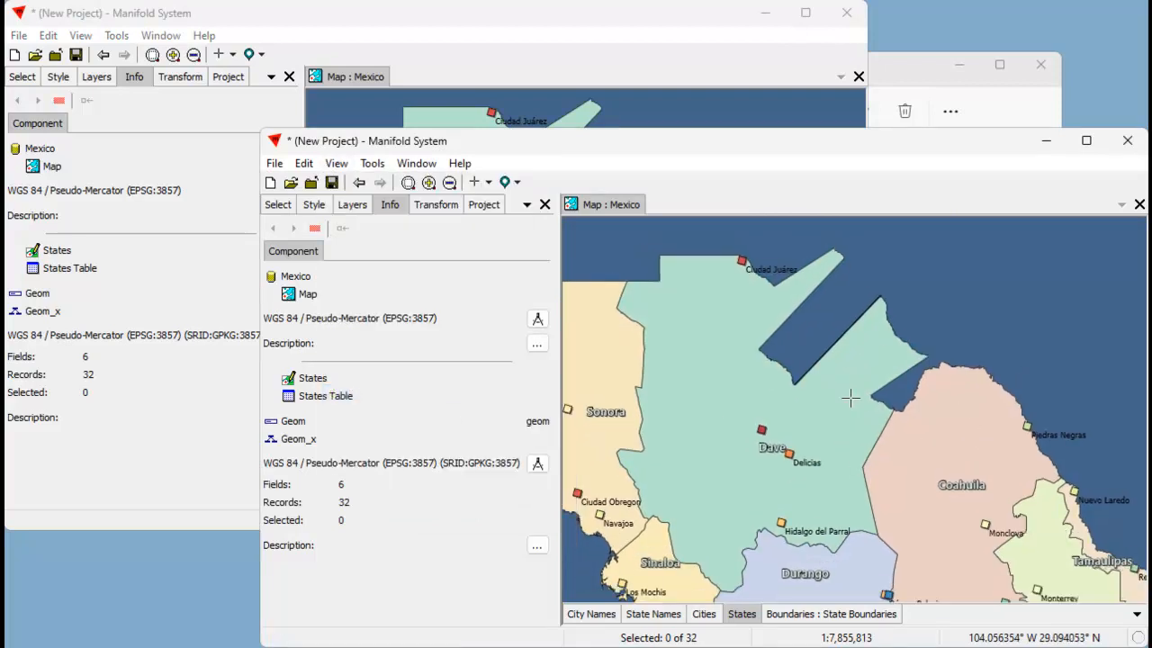
# Step: Pick the renamed state in the second Manifold window, set its Automobiles value to 33, and update the record
pyautogui.click(703, 447)
pyautogui.click(419, 315)
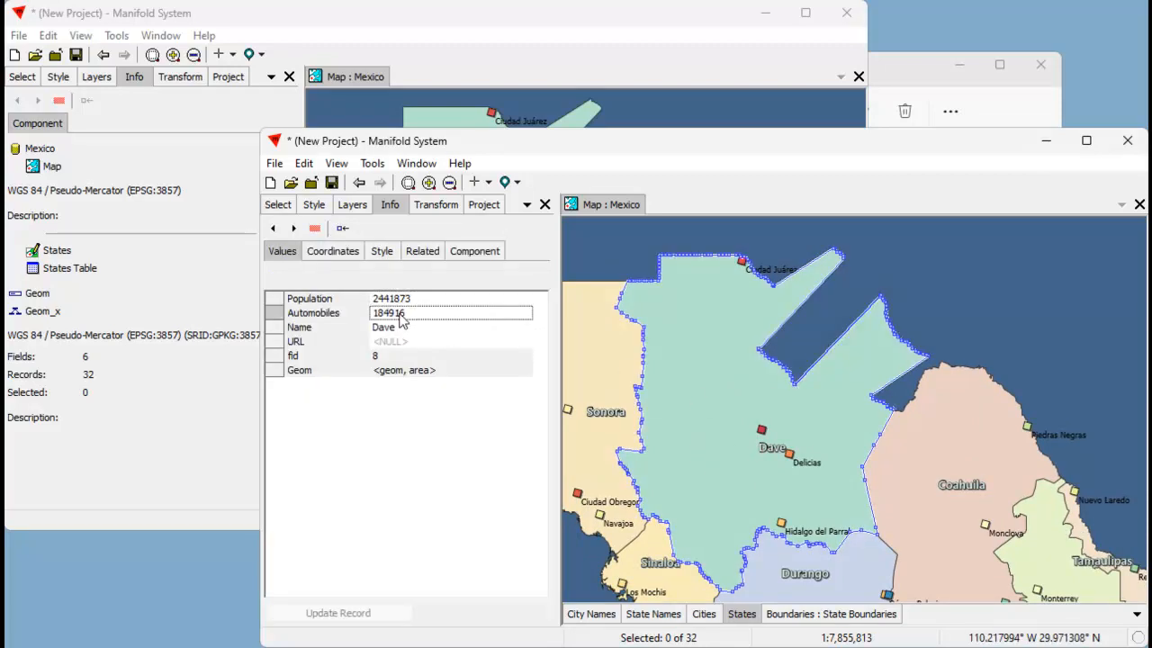
pyautogui.doubleClick(429, 315)
pyautogui.write('33')
pyautogui.press('Return')
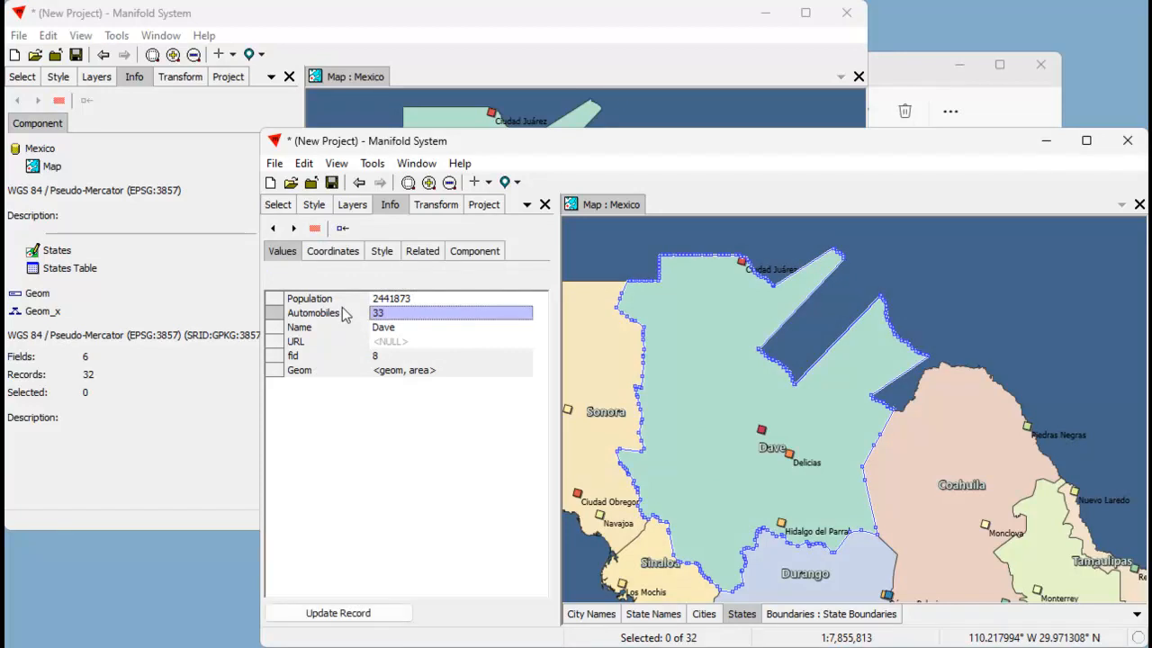
pyautogui.click(342, 612)
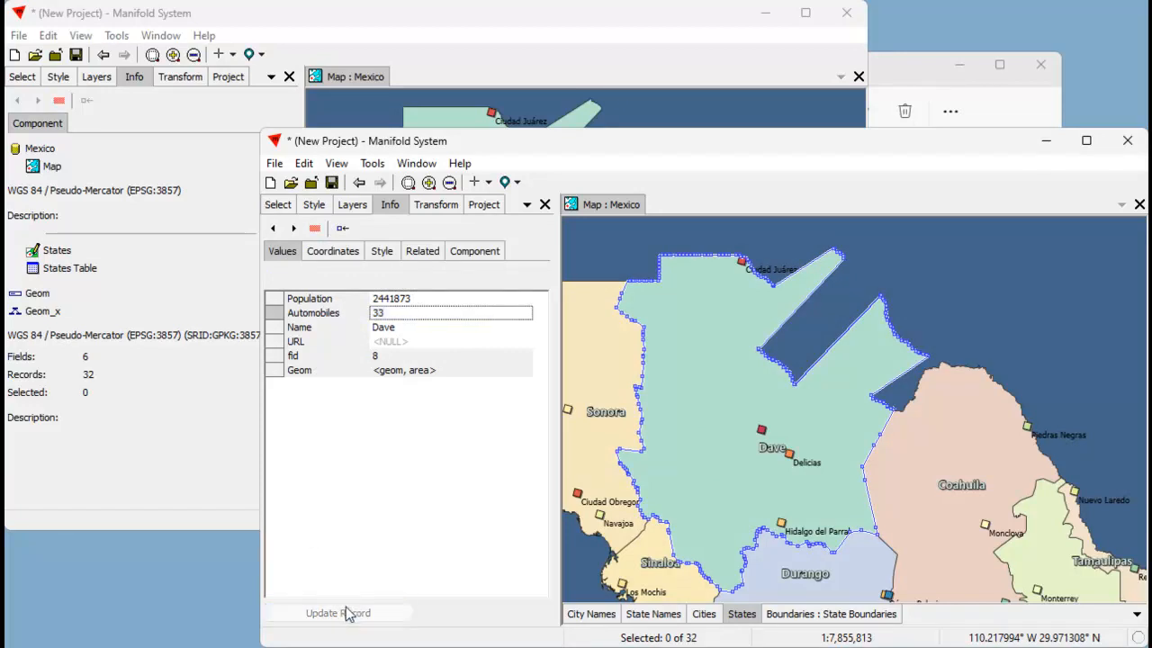
# Step: Pick the same state in the first Manifold window to check its Automobiles value, and return to the second window
pyautogui.click(527, 65)
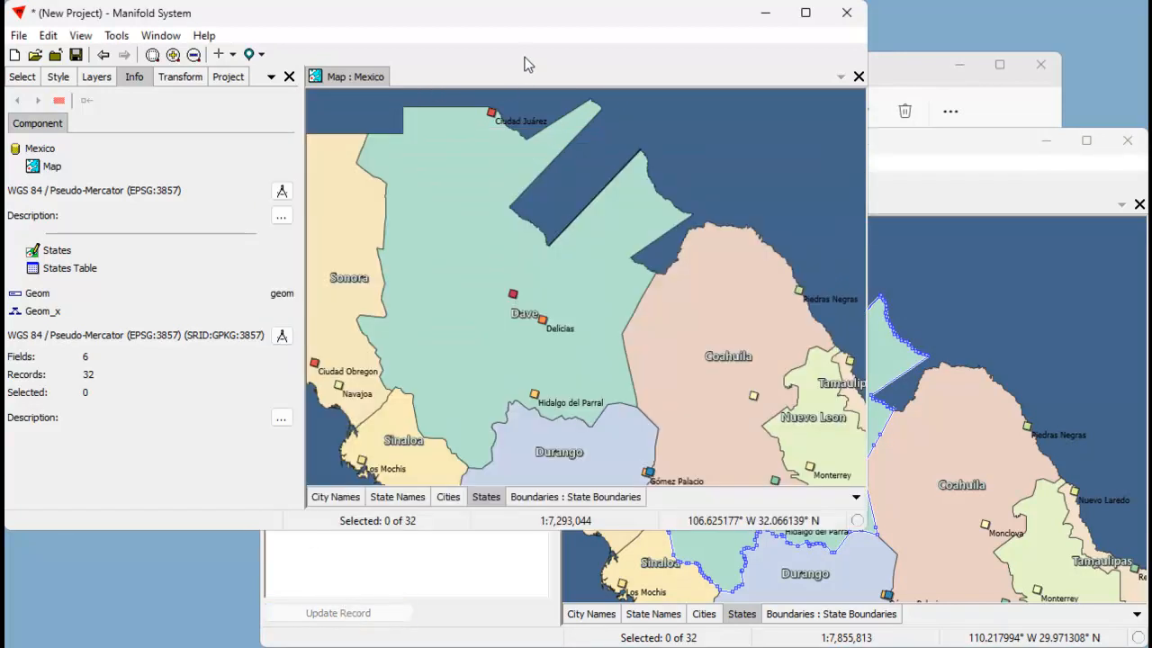
pyautogui.keyDown('alt'); pyautogui.click(448, 265); pyautogui.keyUp('alt')
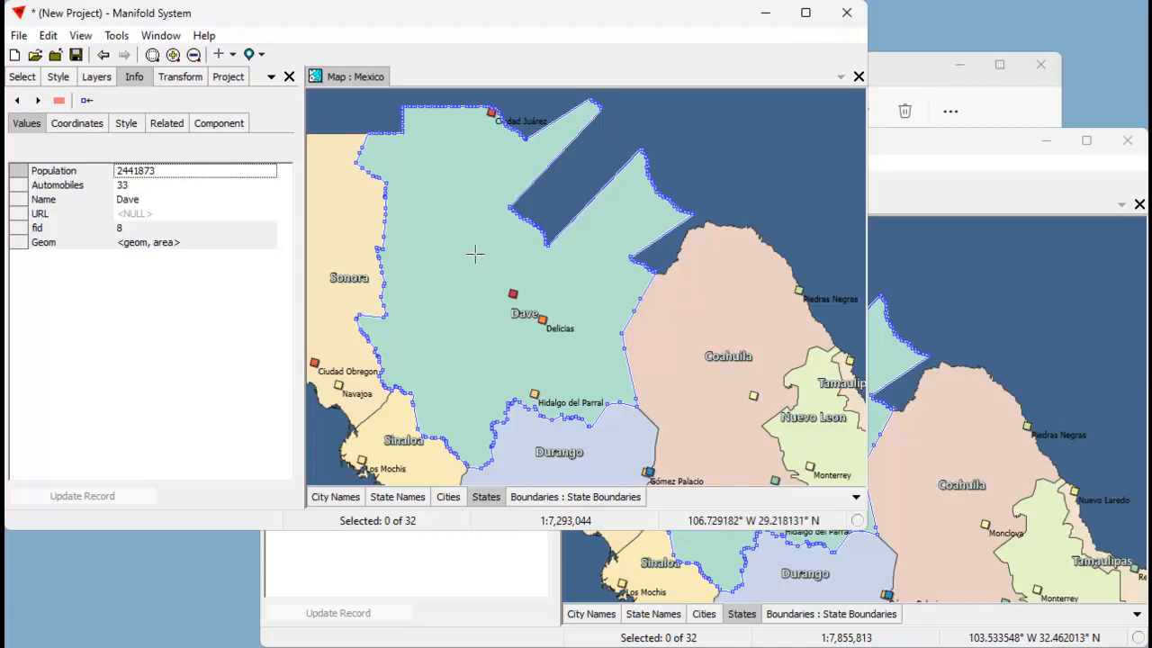
pyautogui.click(940, 188)
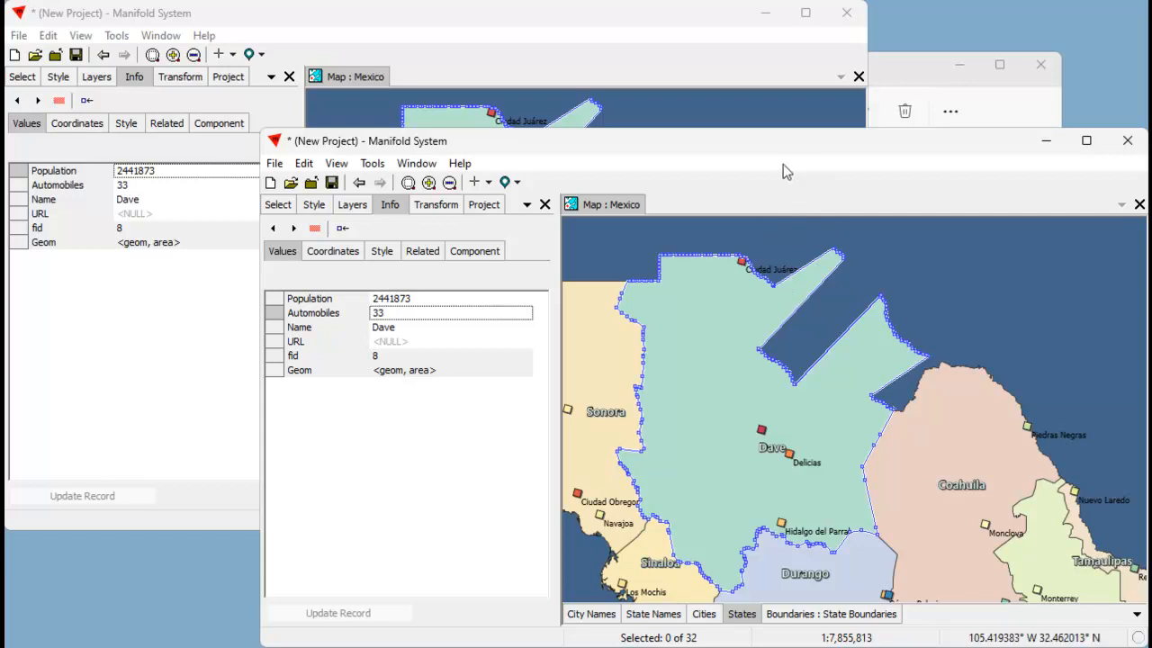
# Step: Show the Mexico.gpkg file in the videos folder in File Explorer, and view the project contents in the second Manifold window
pyautogui.click(898, 72)
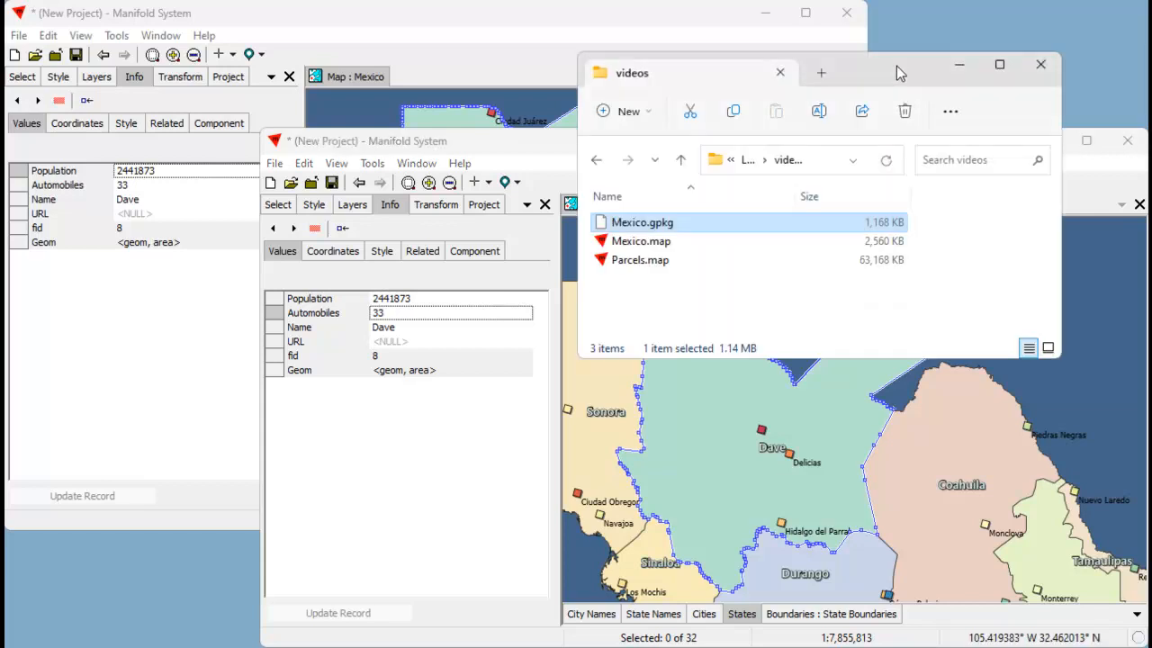
pyautogui.click(676, 229)
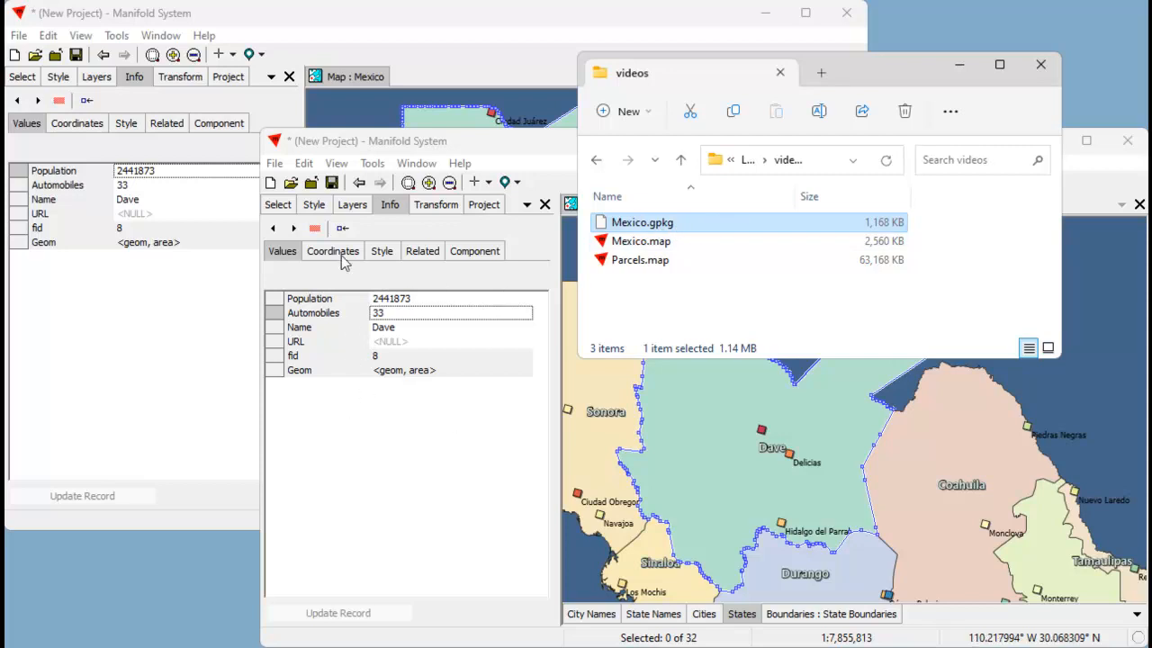
pyautogui.click(484, 205)
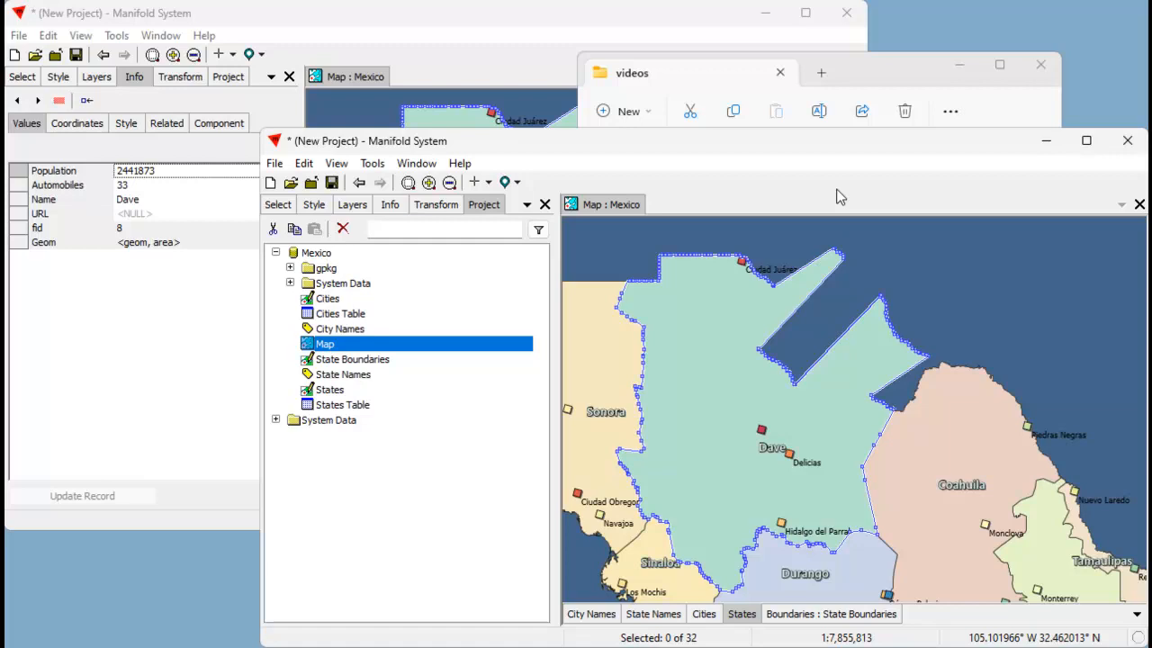
# Step: View the project contents in the first Manifold window, release the picked state, and bring the videos folder back to the front
pyautogui.click(878, 77)
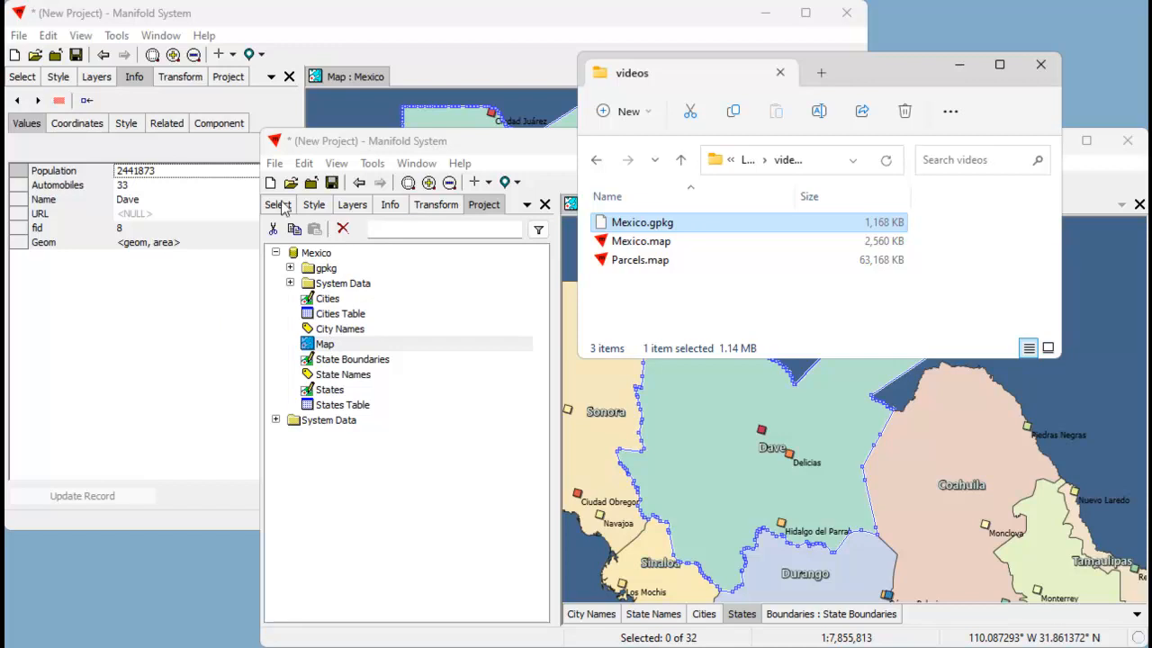
pyautogui.click(228, 77)
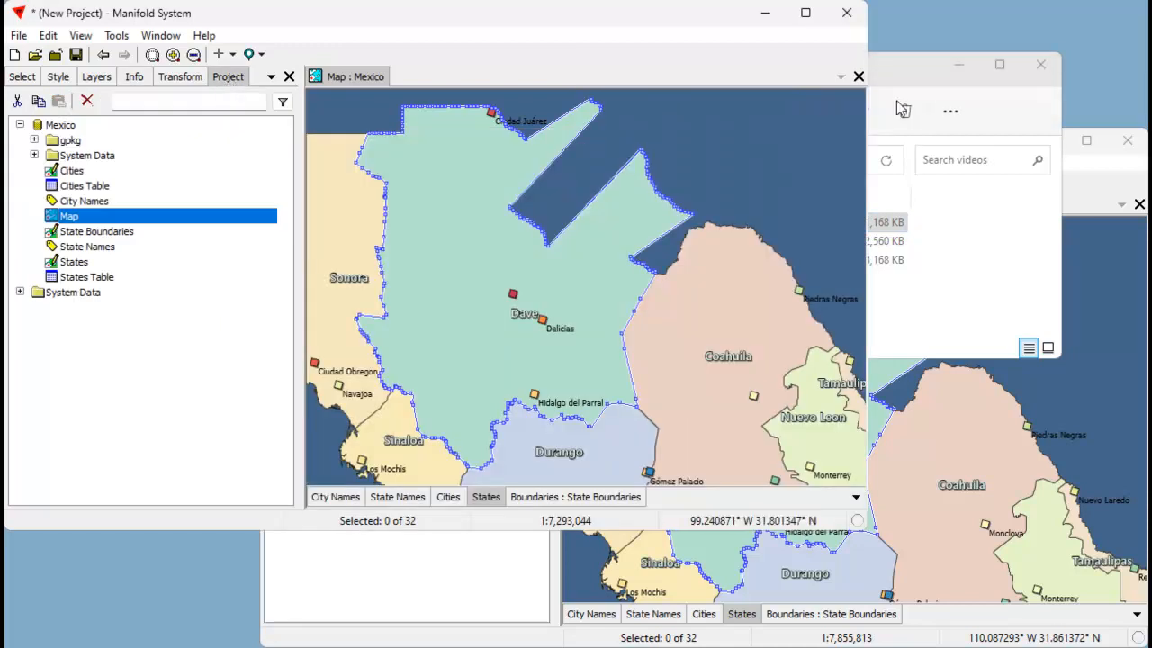
pyautogui.click(742, 149)
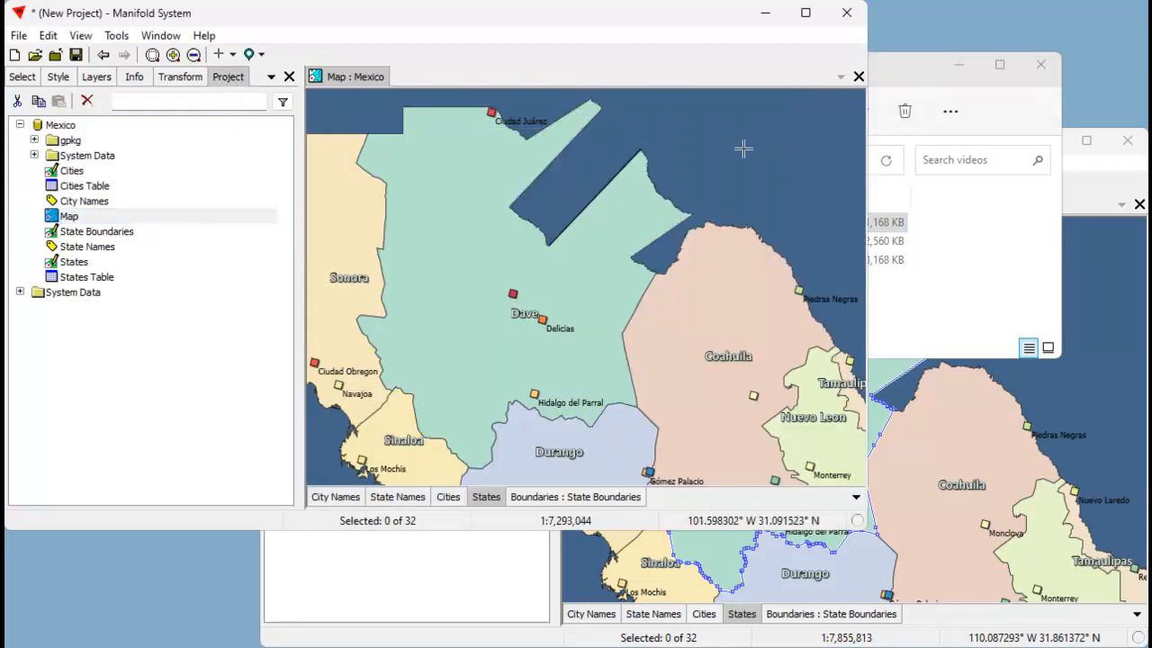
pyautogui.click(909, 70)
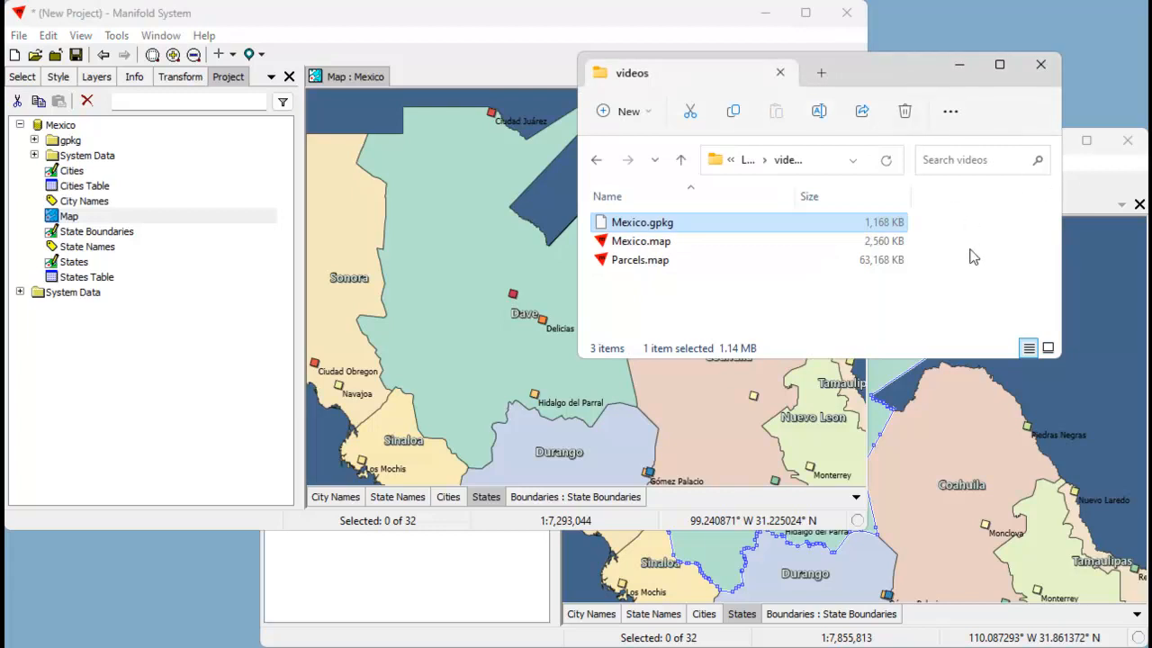